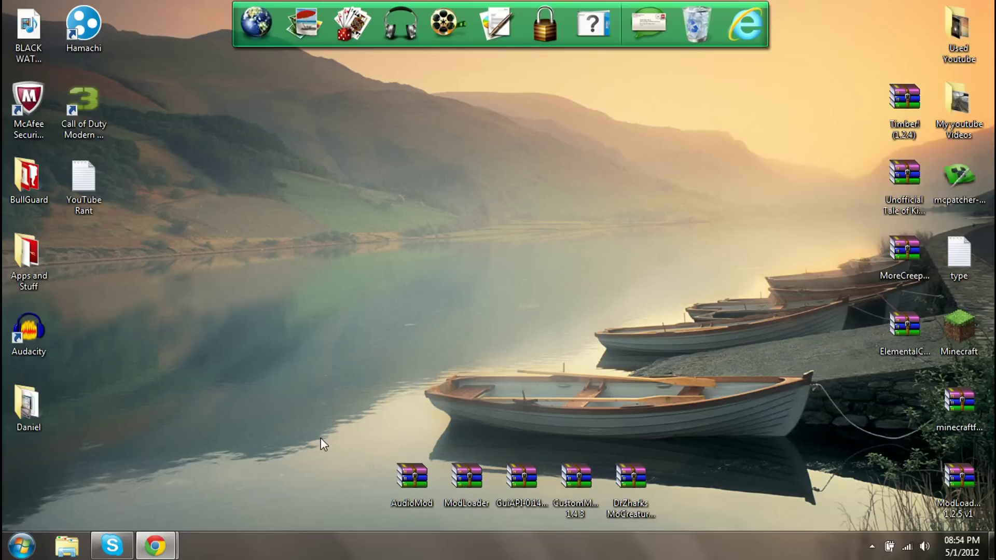
left_click_drag(321, 437, 618, 447)
left_click_drag(265, 438, 691, 434)
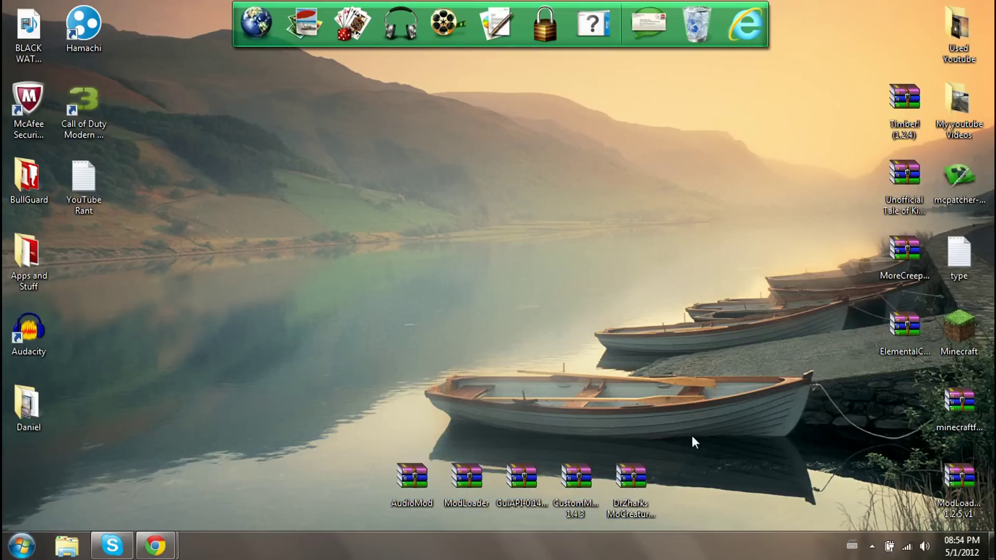
left_click_drag(920, 398, 874, 19)
left_click(782, 140)
left_click_drag(889, 546, 834, 428)
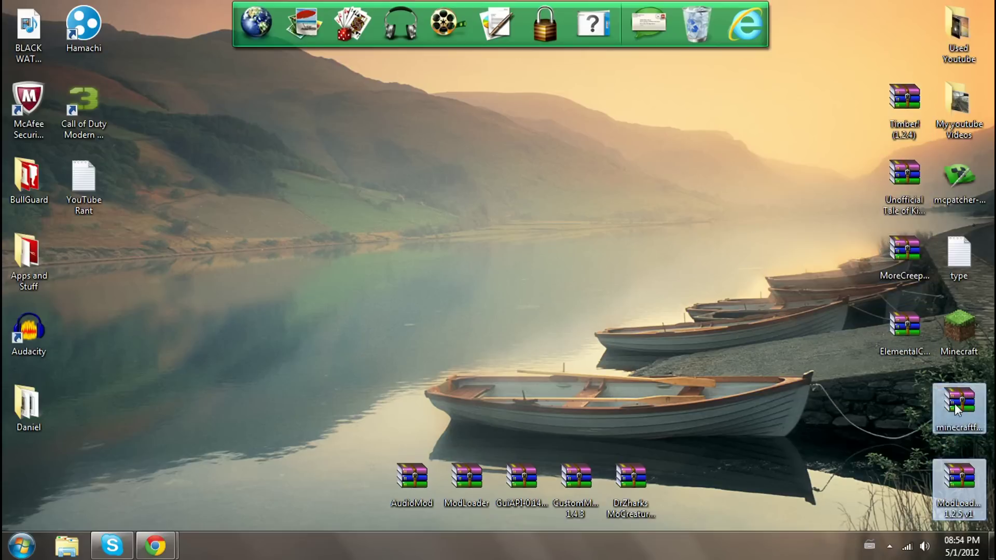
left_click_drag(728, 403, 511, 485)
left_click(254, 482)
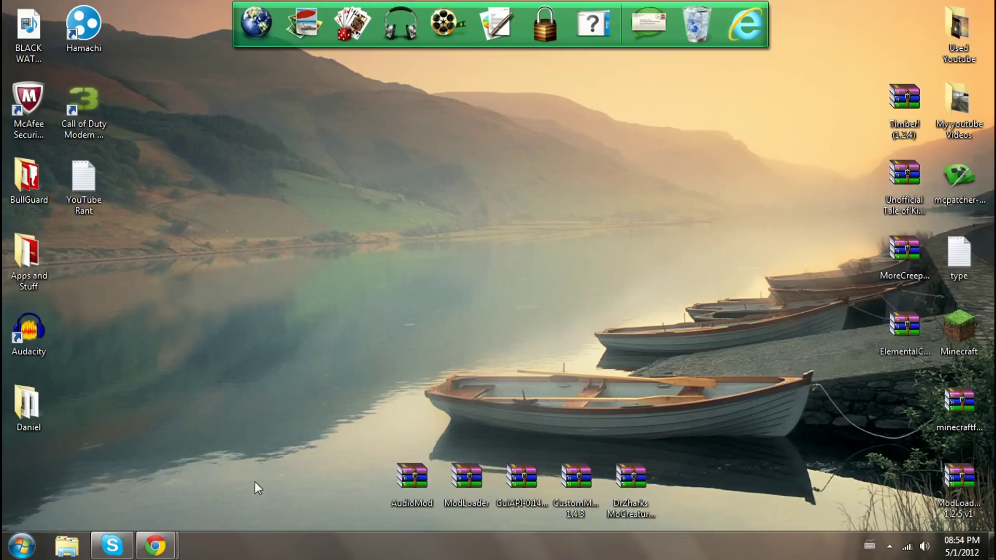
- Open the roaming application data folder by running %appdata%
left_click(27, 550)
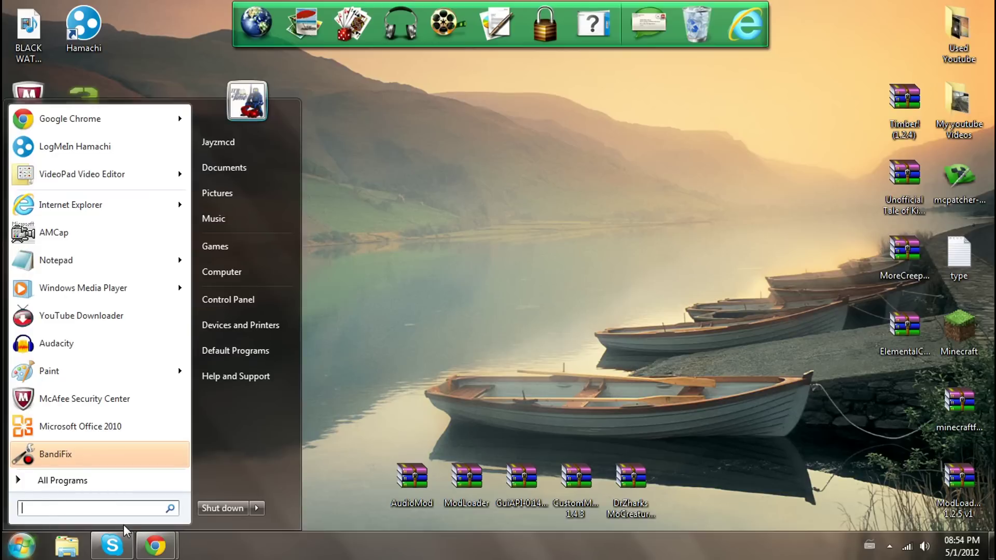
type("%a")
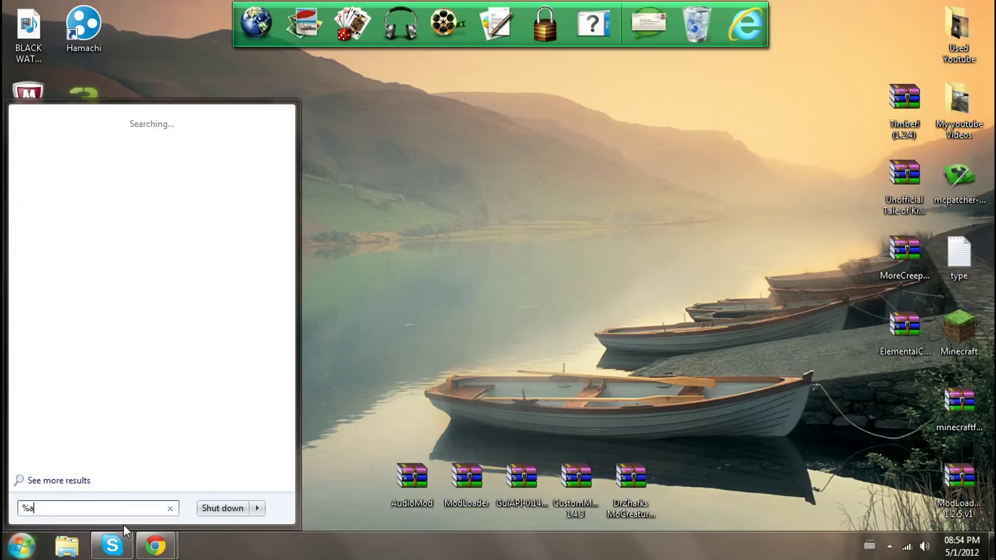
type("ppdata%")
key("Return")
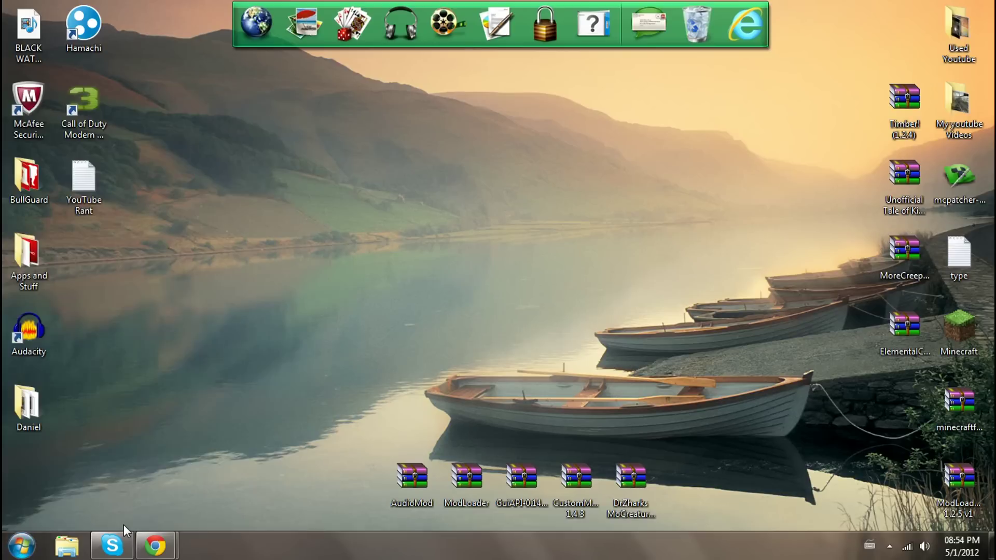
- Open the minecraft archive from .minecraft\bin in WinRAR, close the folder window and license reminder, and dock the archive to half the screen
scroll(660, 229, "down", 4)
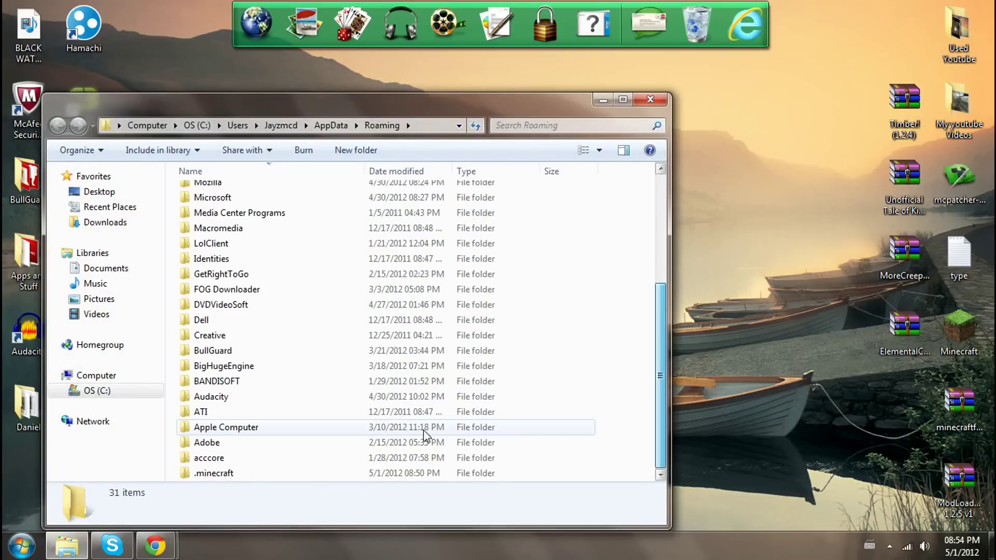
double_click(223, 474)
double_click(220, 194)
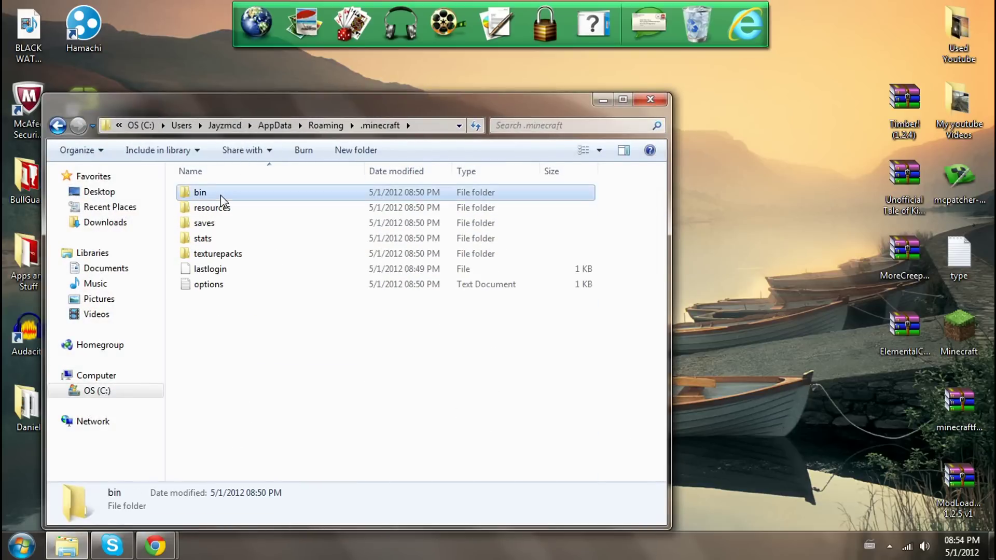
left_click(229, 267)
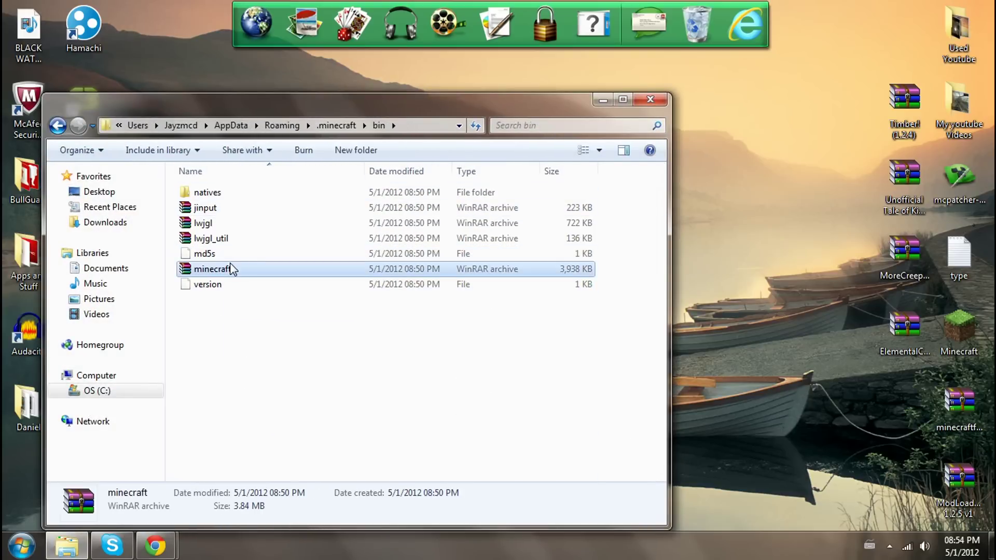
left_click(650, 99)
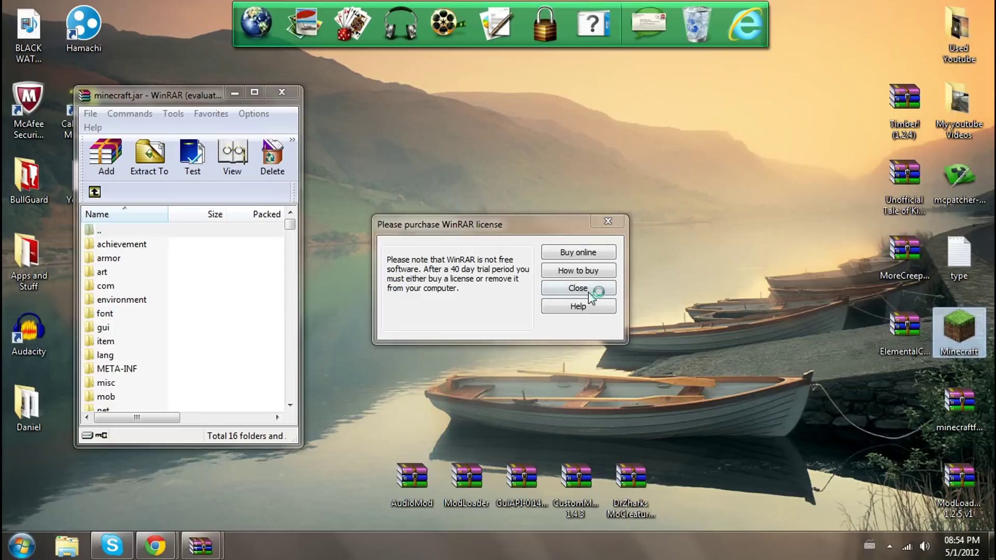
left_click(586, 289)
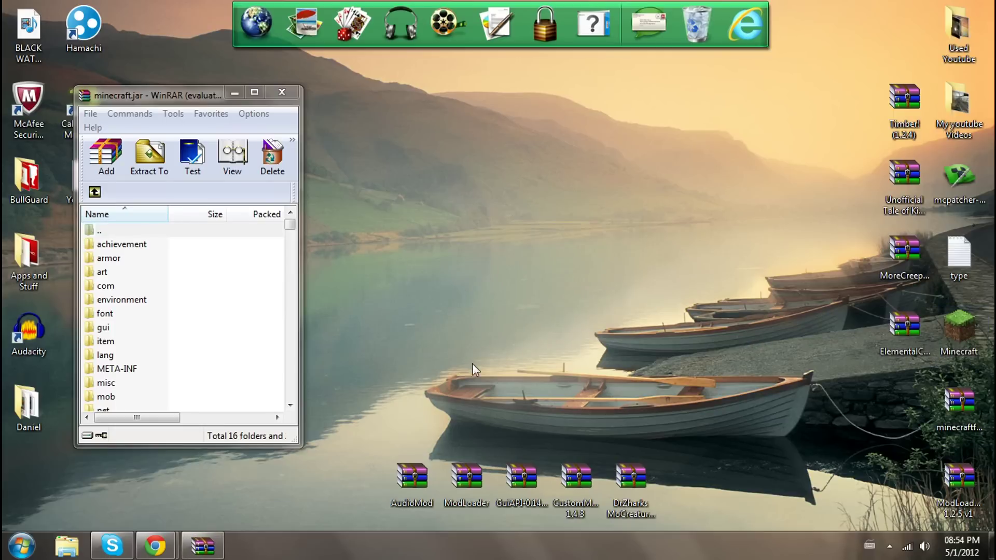
left_click_drag(161, 96, 2, 93)
- Look at the force update option in the Minecraft launcher's options, and close the launcher without updating
left_click(746, 273)
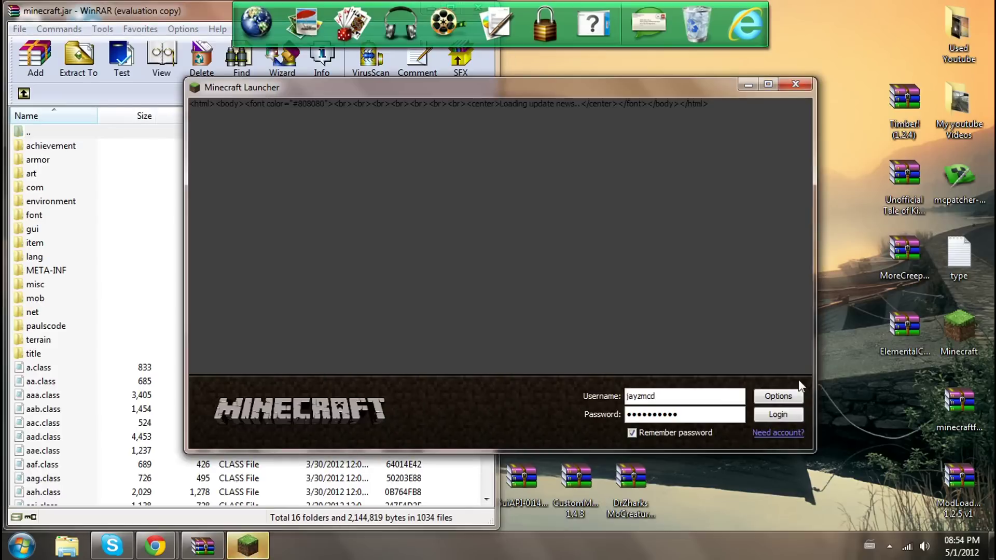
left_click(778, 395)
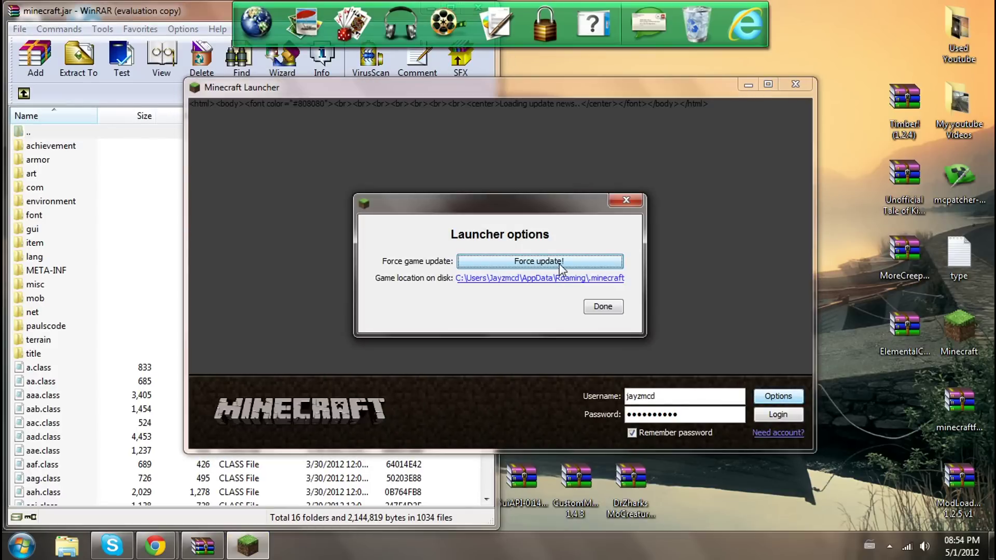
left_click(603, 306)
left_click(768, 84)
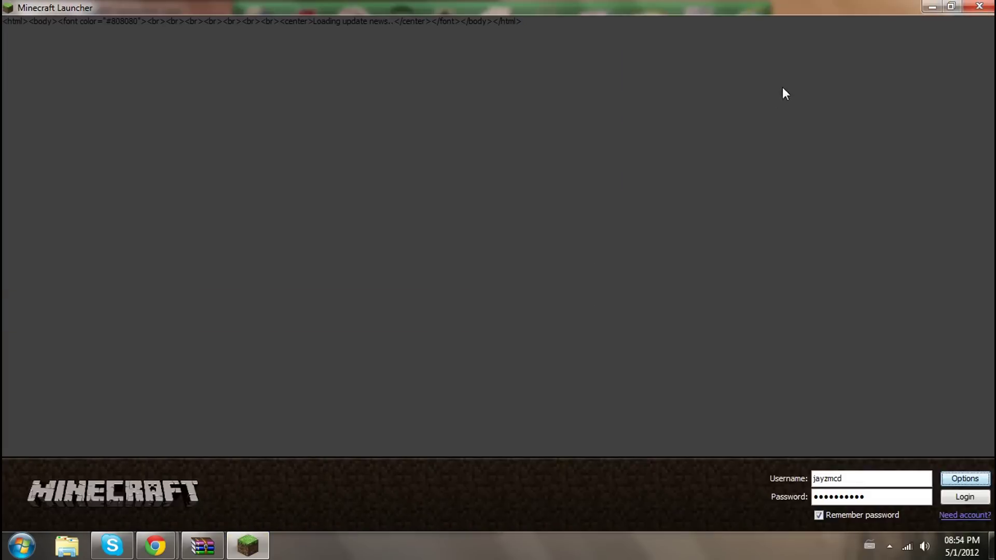
left_click(979, 6)
left_click(714, 193)
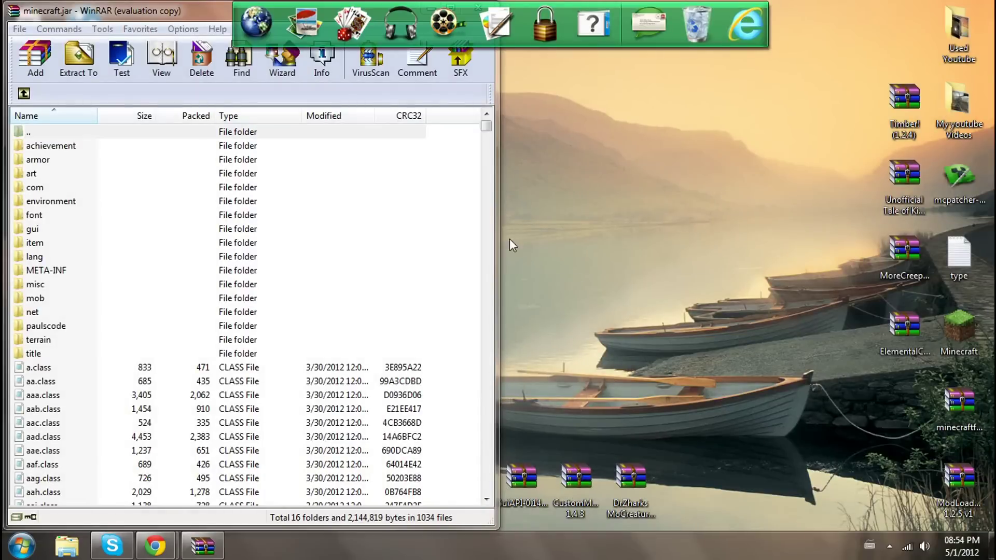
- Delete the META-INF folder from the minecraft.jar archive
left_click(68, 268)
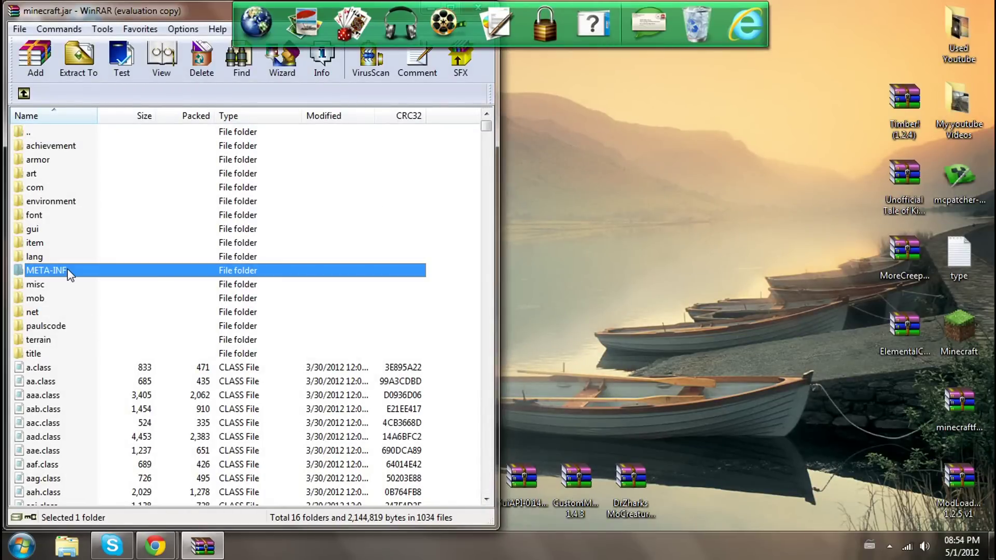
right_click(67, 269)
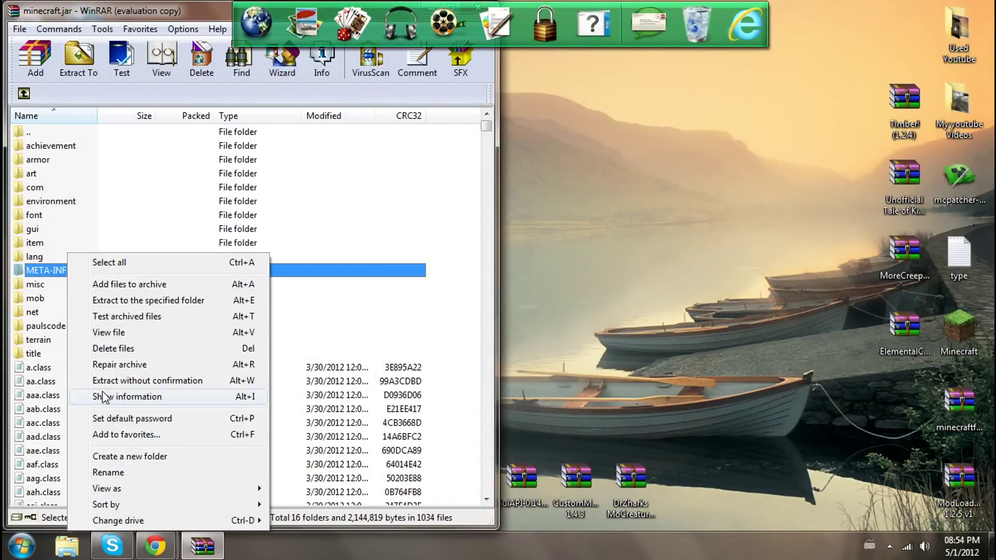
left_click(171, 348)
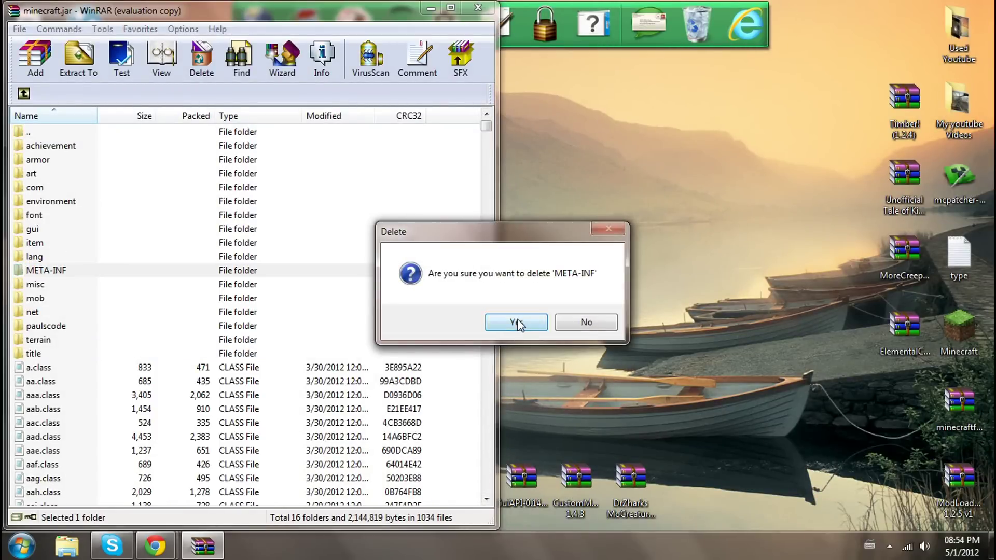
left_click(516, 322)
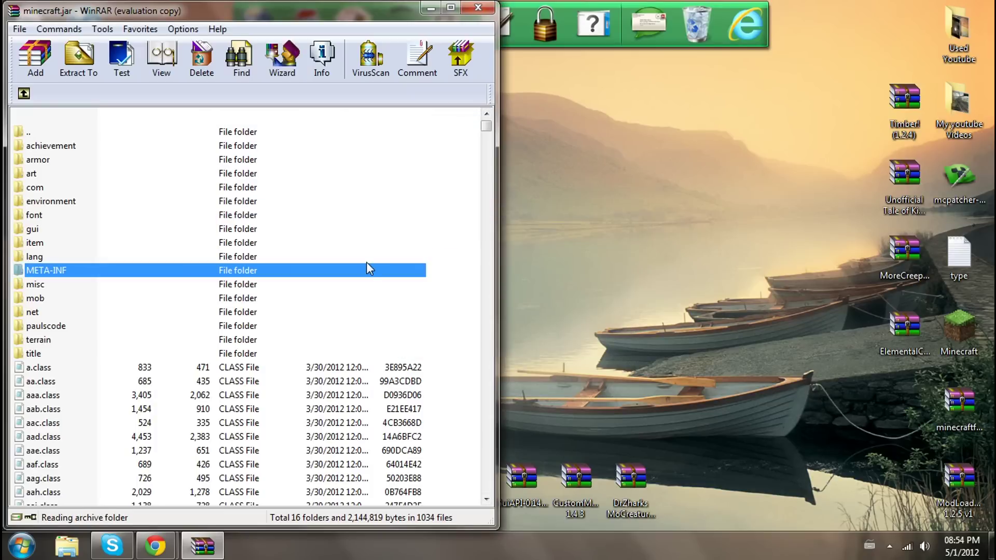
left_click(555, 300)
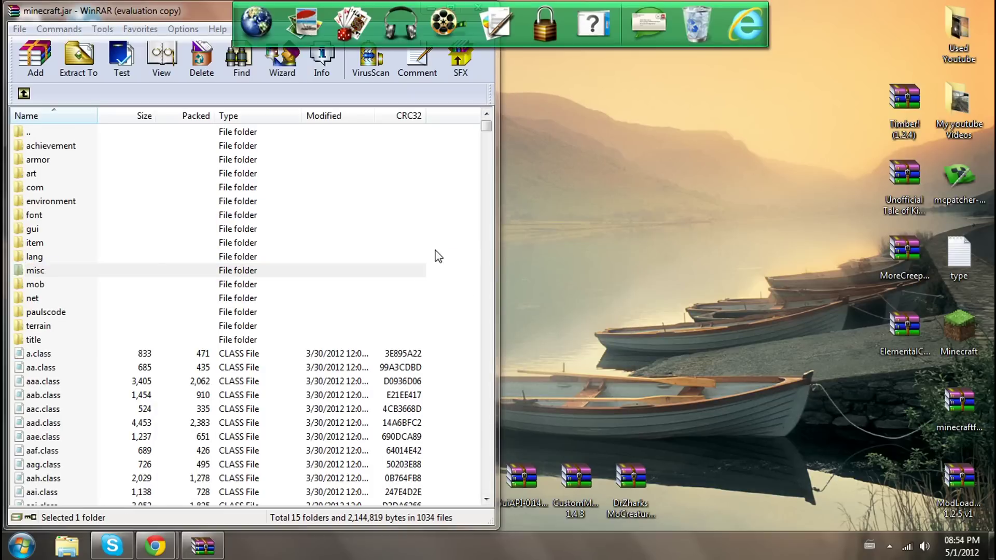
left_click(482, 164)
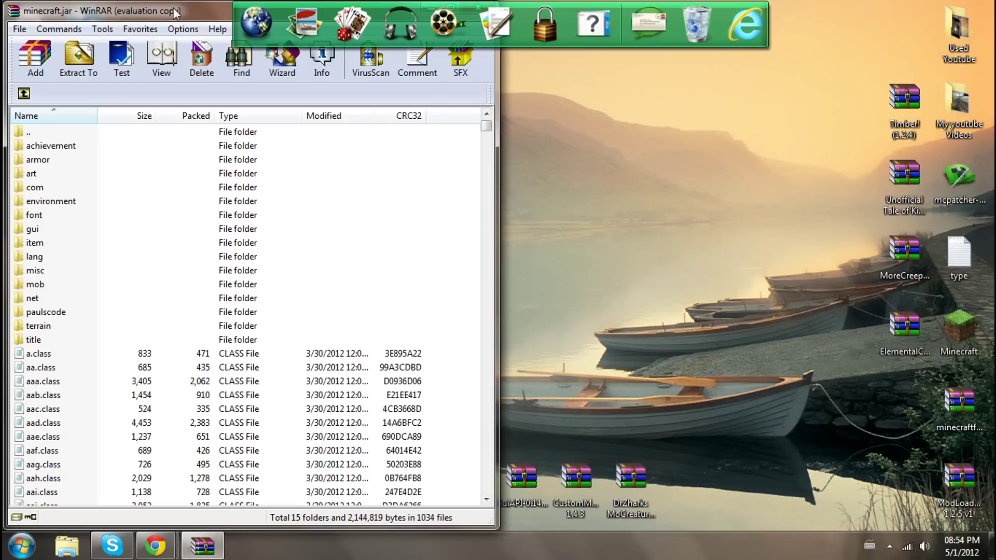
- Undock the minecraft.jar window to uncover the desktop, and open the AudioMod archive, dismissing the license reminder
left_click_drag(168, 12, 1, 54)
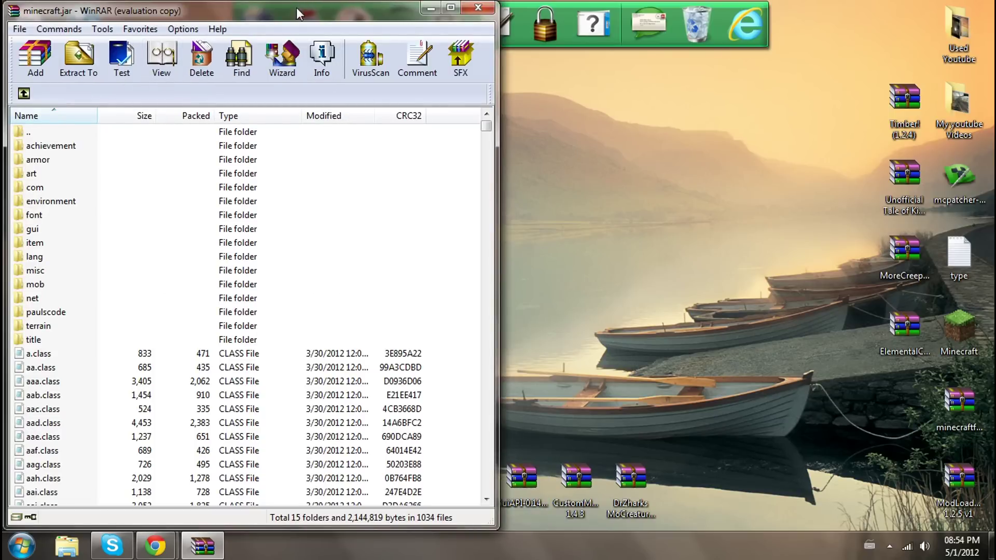
left_click_drag(297, 13, 136, 185)
left_click(404, 477)
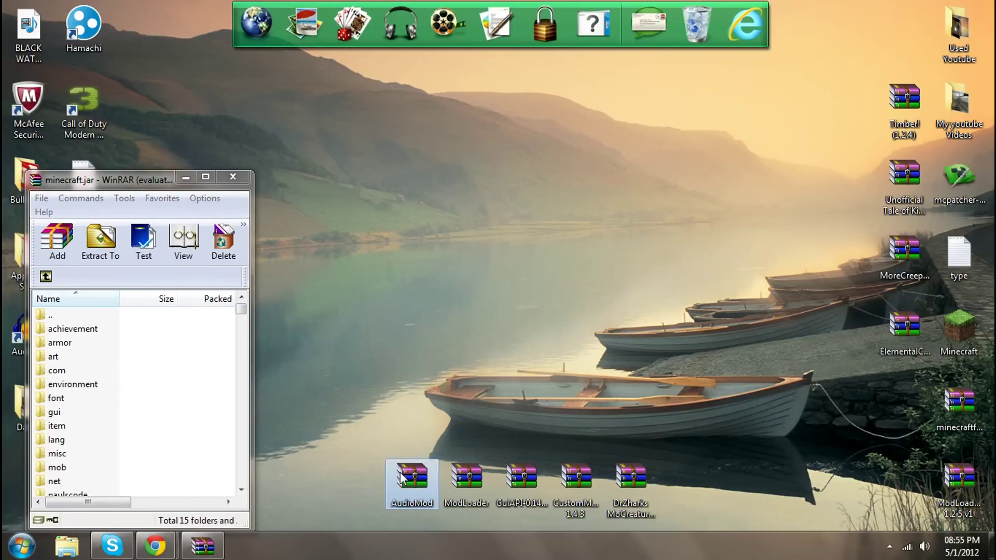
left_click(402, 476)
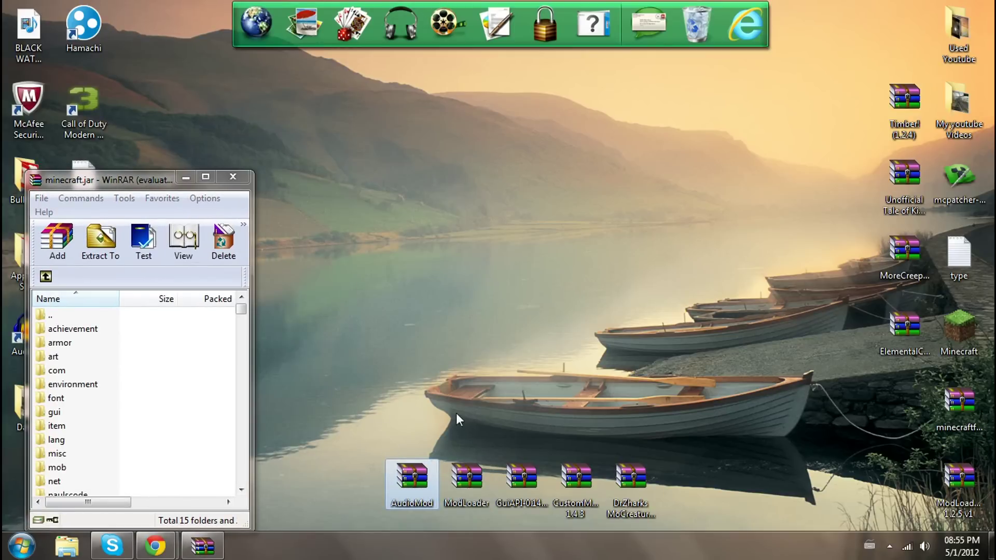
left_click(429, 393)
double_click(415, 467)
left_click(355, 419)
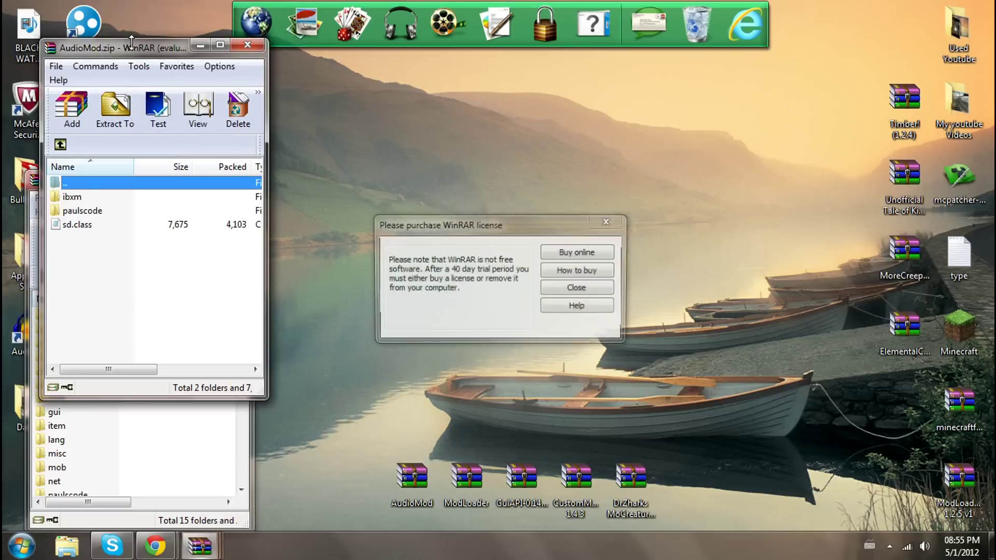
left_click(576, 287)
- Arrange the two archives side by side, add all contents of AudioMod.zip to minecraft.jar, and close AudioMod.zip
left_click_drag(204, 49, 994, 88)
key("ctrl+a")
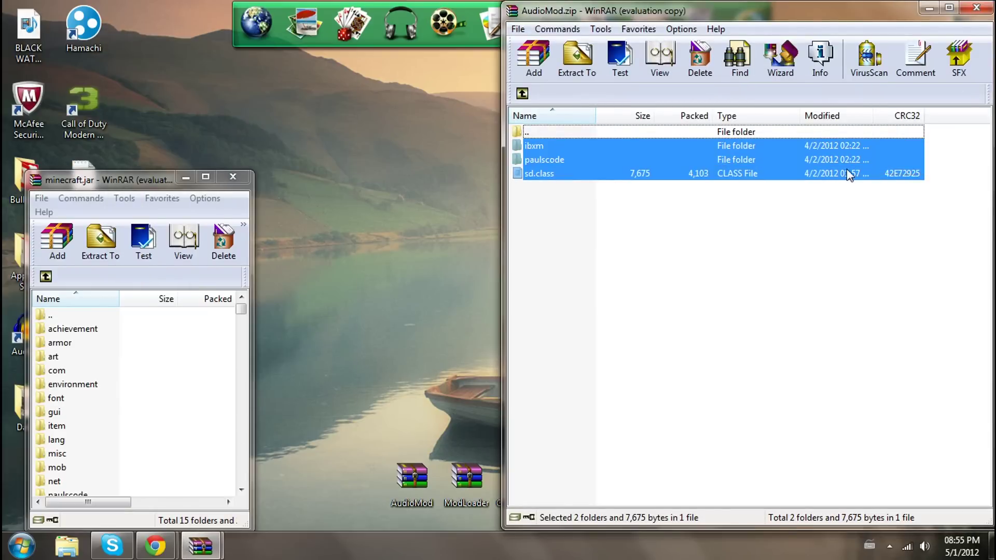
left_click_drag(851, 174, 244, 360)
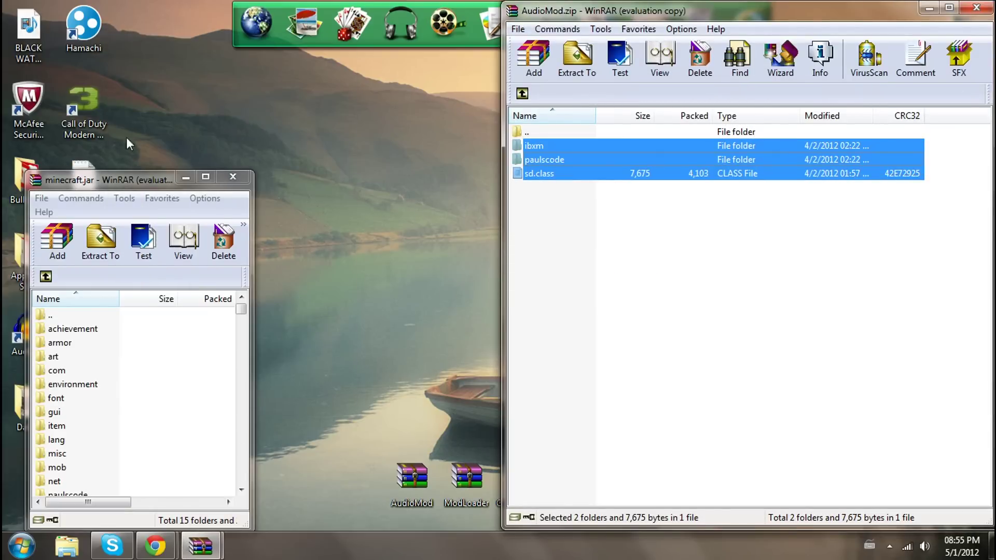
left_click_drag(130, 179, 2, 180)
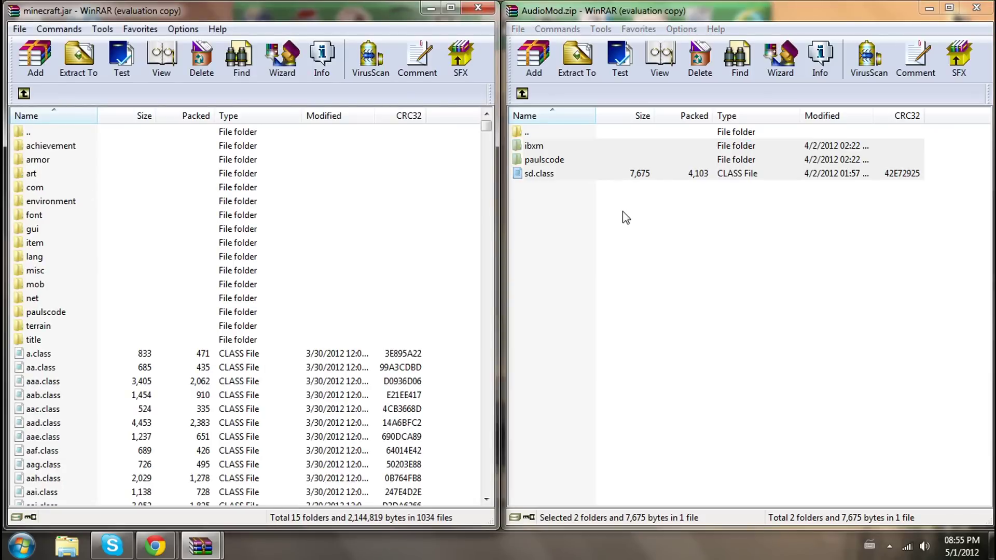
left_click_drag(584, 146, 326, 371)
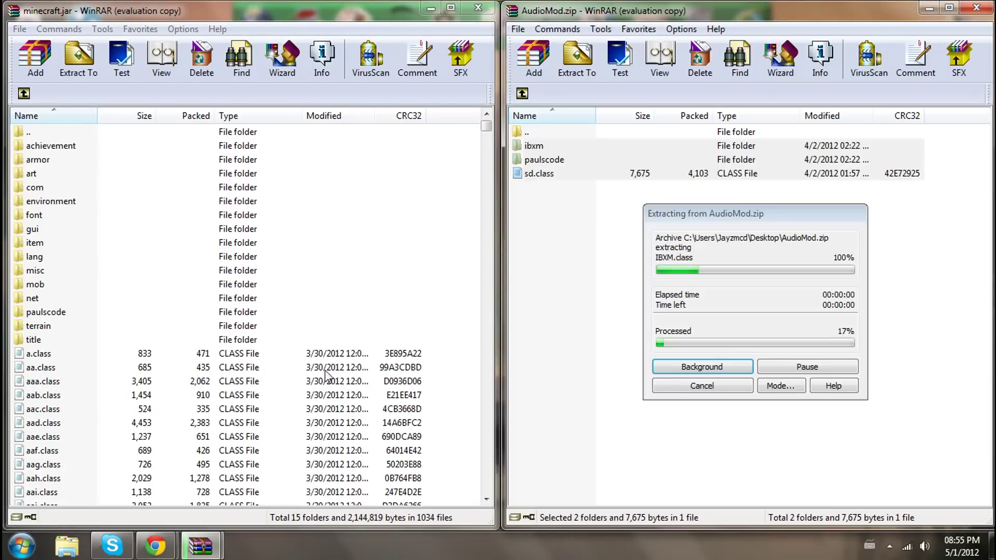
left_click(265, 392)
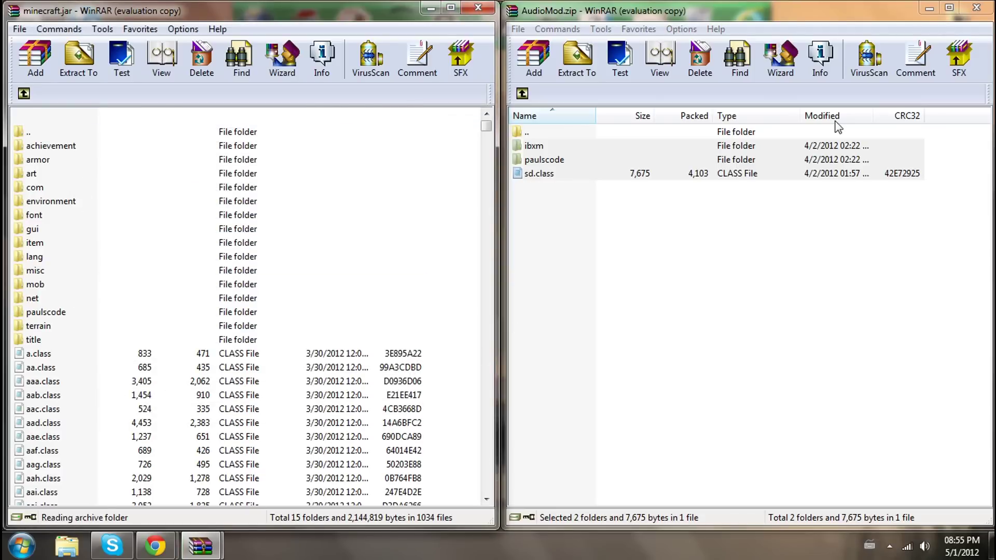
left_click(976, 8)
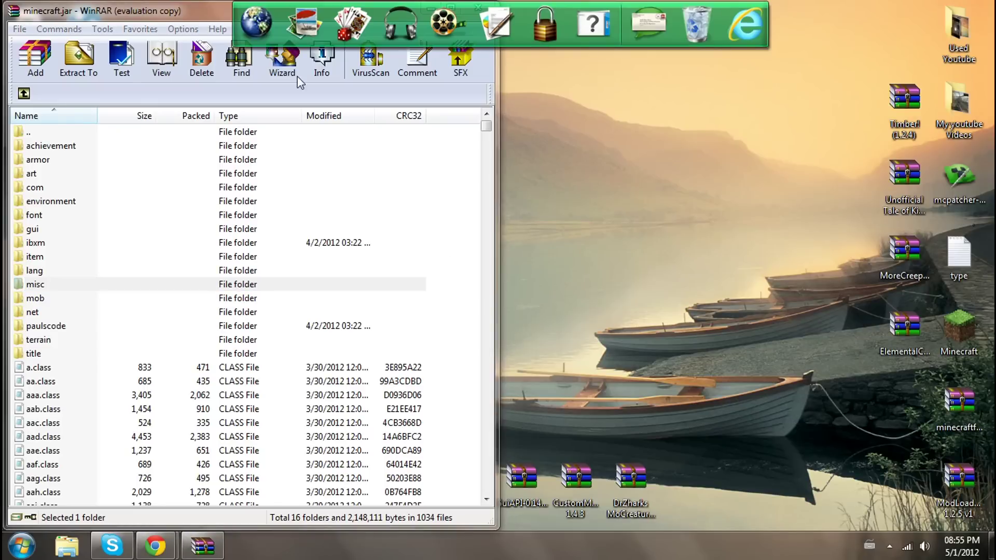
- Move the ModLoader file to a free area of the desktop beside minecraft.jar and open it, dismissing the license reminder
left_click_drag(111, 10, 111, 83)
left_click_drag(464, 467, 689, 409)
key("super+Left")
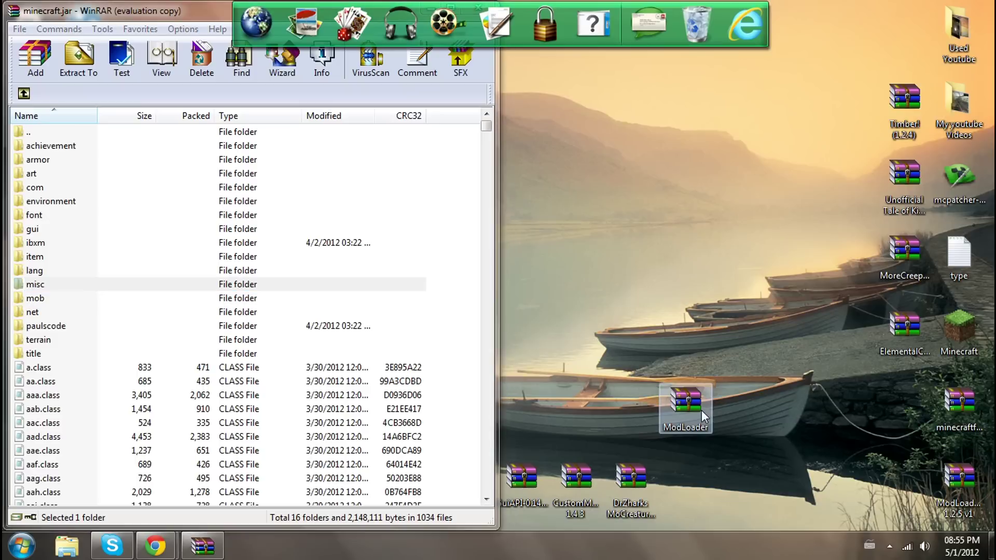
double_click(689, 408)
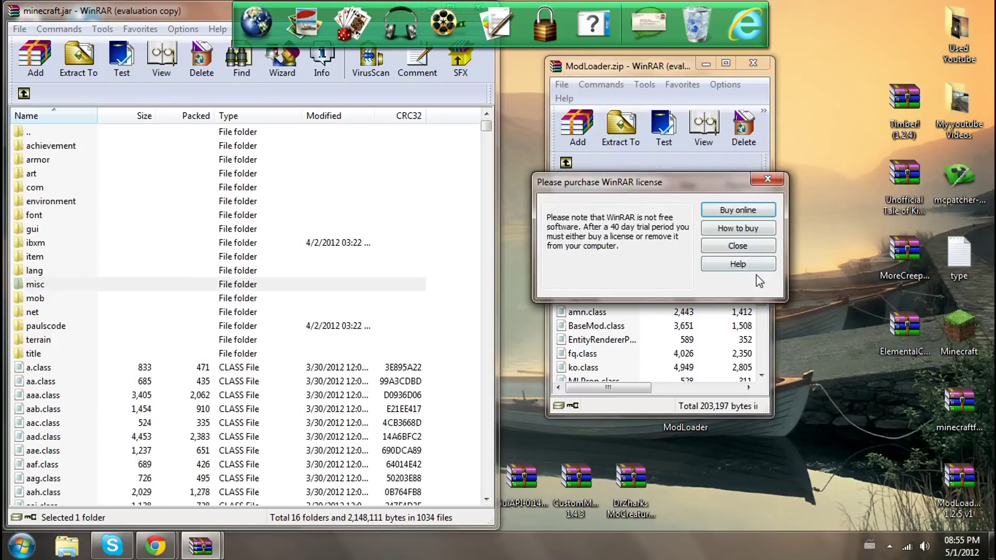
left_click(745, 247)
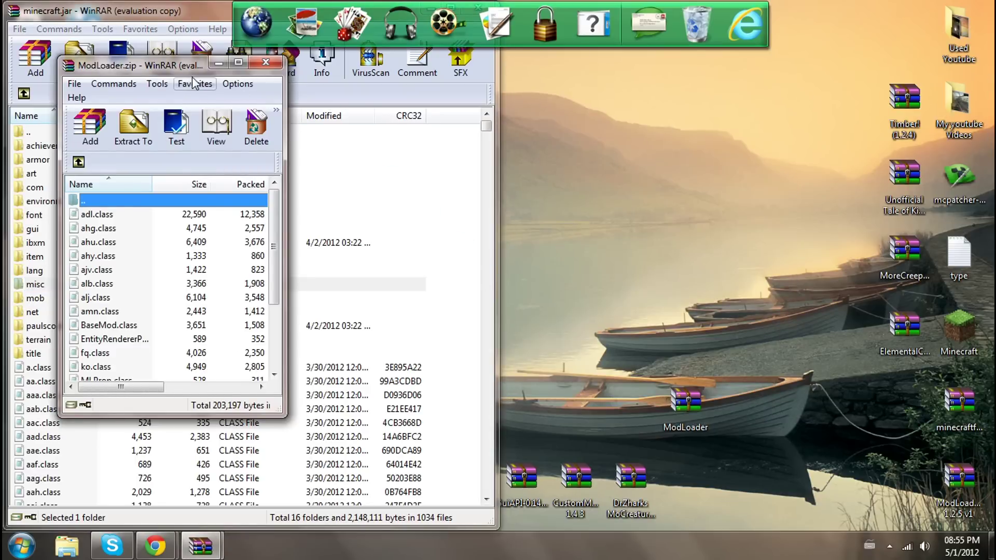
- Arrange ModLoader.zip beside minecraft.jar, add all its contents to minecraft.jar, and close ModLoader.zip
left_click_drag(708, 86, 990, 82)
left_click_drag(947, 139, 581, 429)
left_click_drag(570, 311, 324, 427)
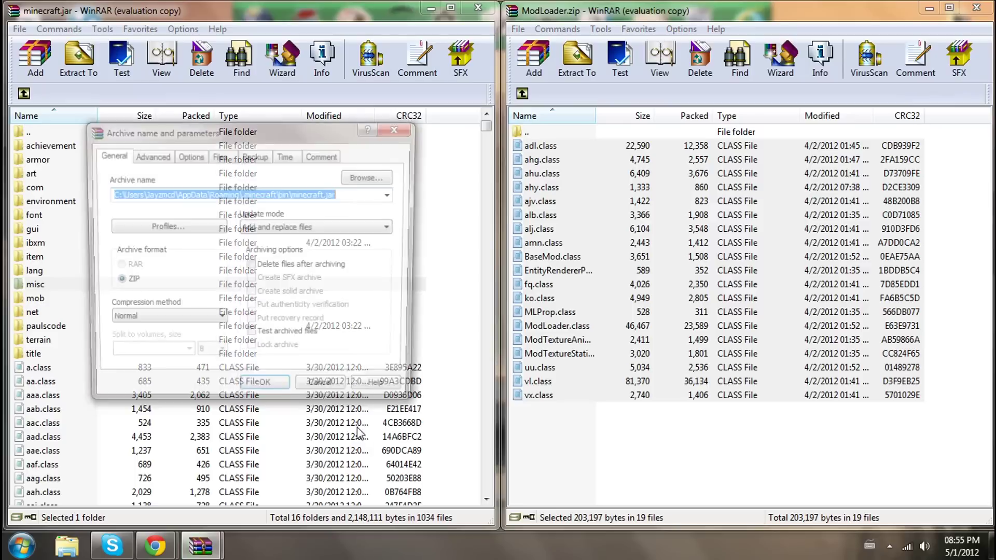
left_click(266, 391)
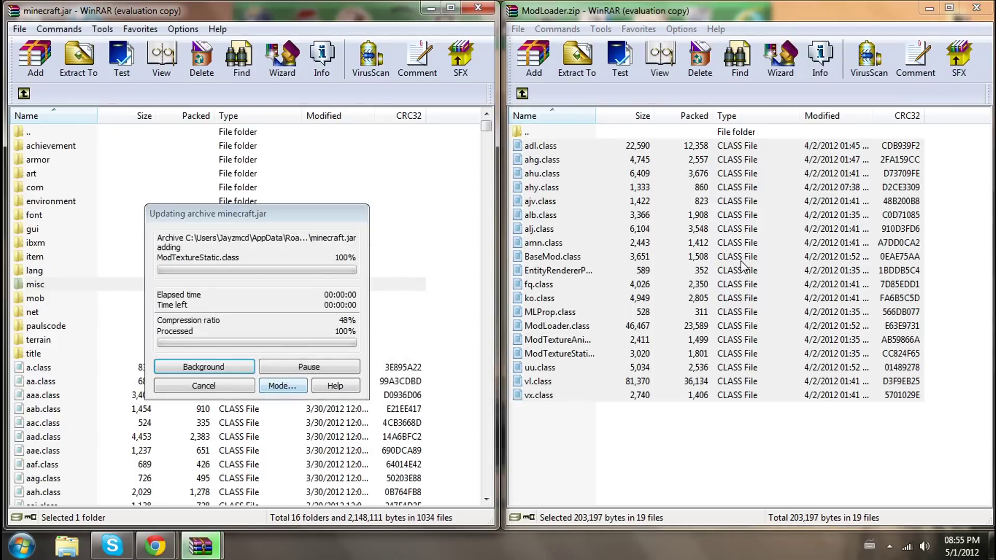
left_click(976, 8)
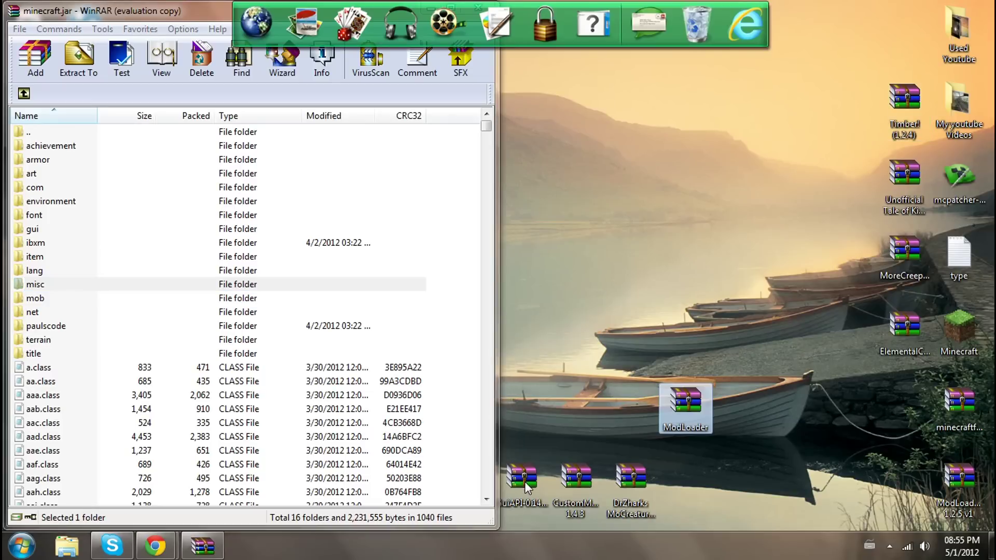
- Move the ModLoader file above the GuiAPI file on the desktop and open the GuiAPI-0.14.2-1.2.5 archive, dismissing the license reminder
left_click_drag(680, 436, 515, 433)
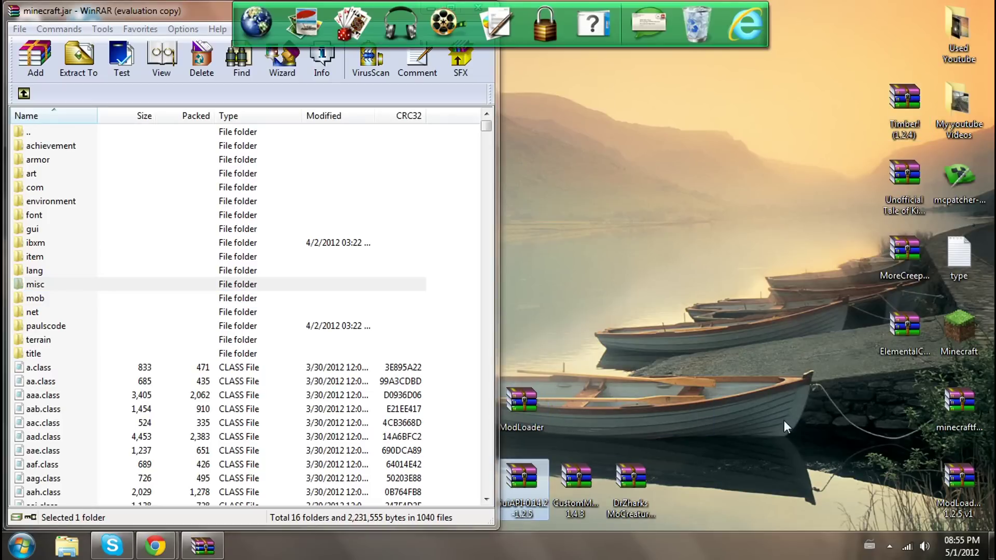
double_click(510, 494)
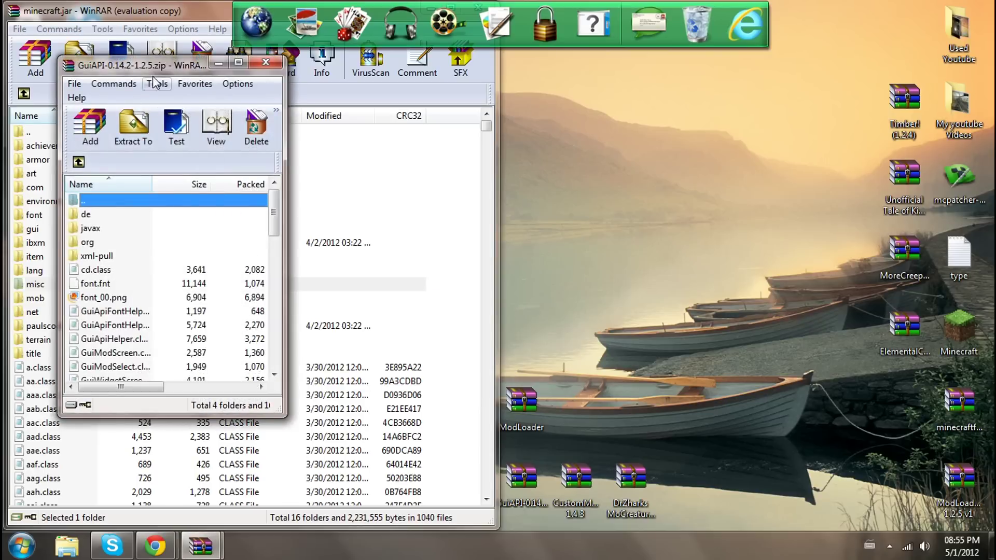
left_click(328, 250)
- Arrange the GuiAPI archive beside minecraft.jar and transfer all its contents into minecraft.jar, letting the extraction run in the background
left_click_drag(165, 76, 993, 83)
key("ctrl+a")
scroll(940, 141, "down", 7)
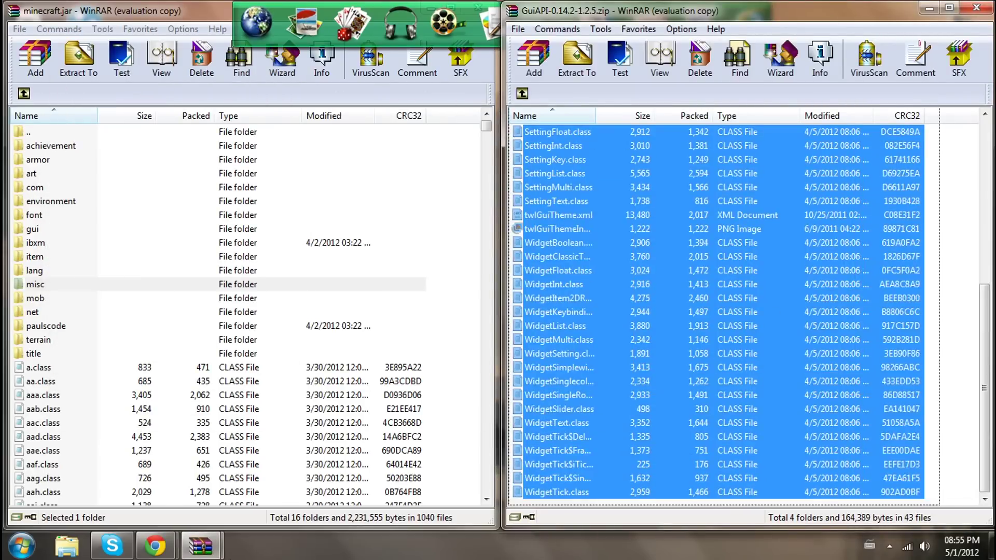
left_click(390, 384)
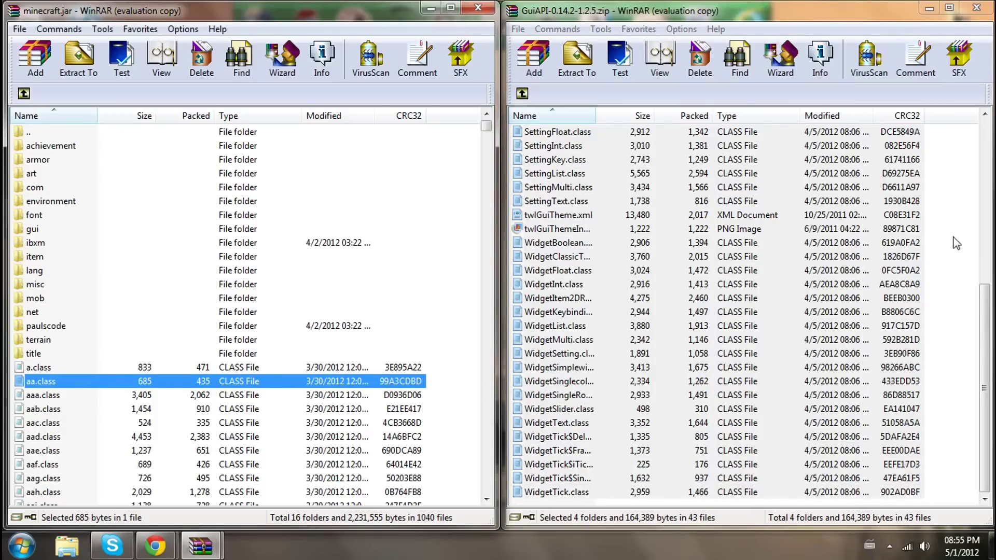
left_click_drag(916, 159, 717, 286)
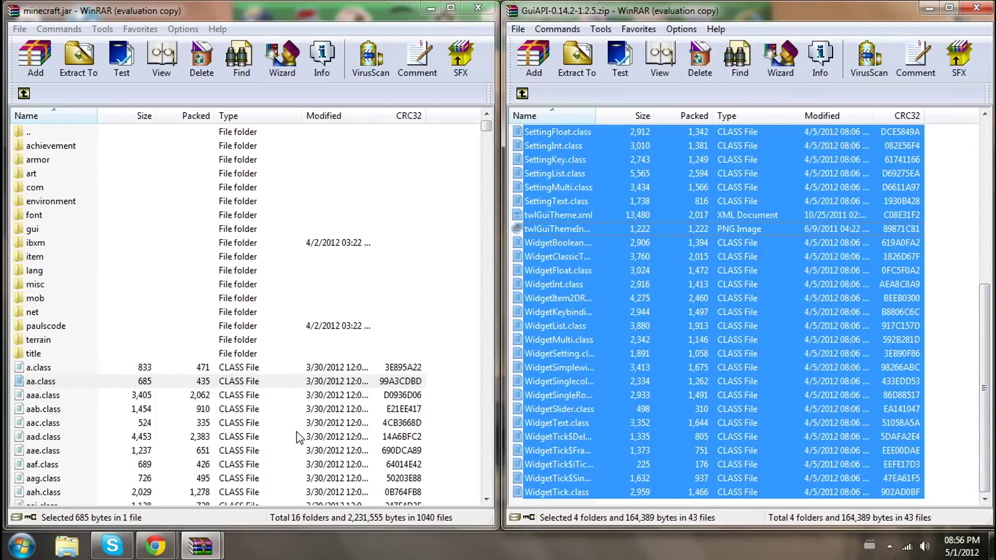
left_click_drag(299, 437, 301, 438)
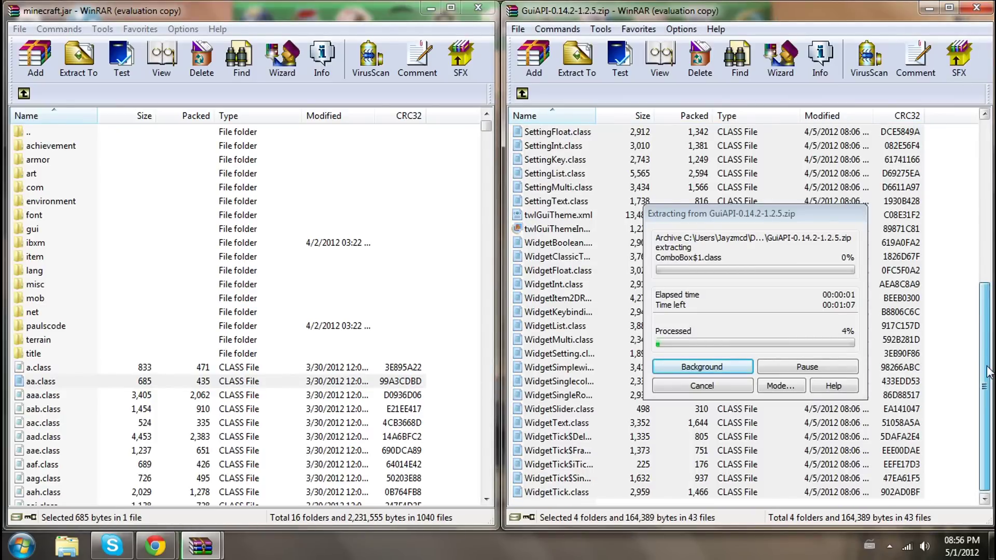
left_click_drag(988, 372, 982, 202)
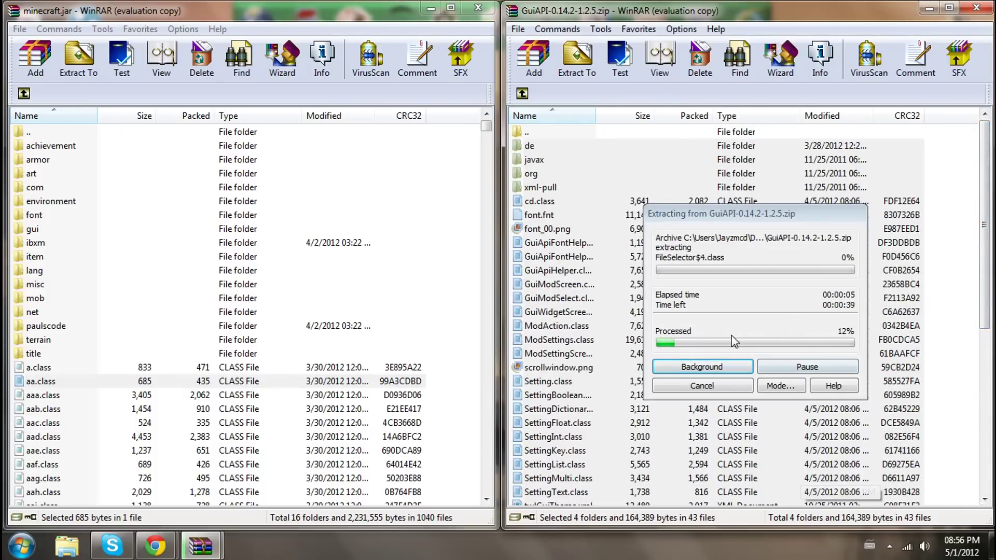
left_click(701, 367)
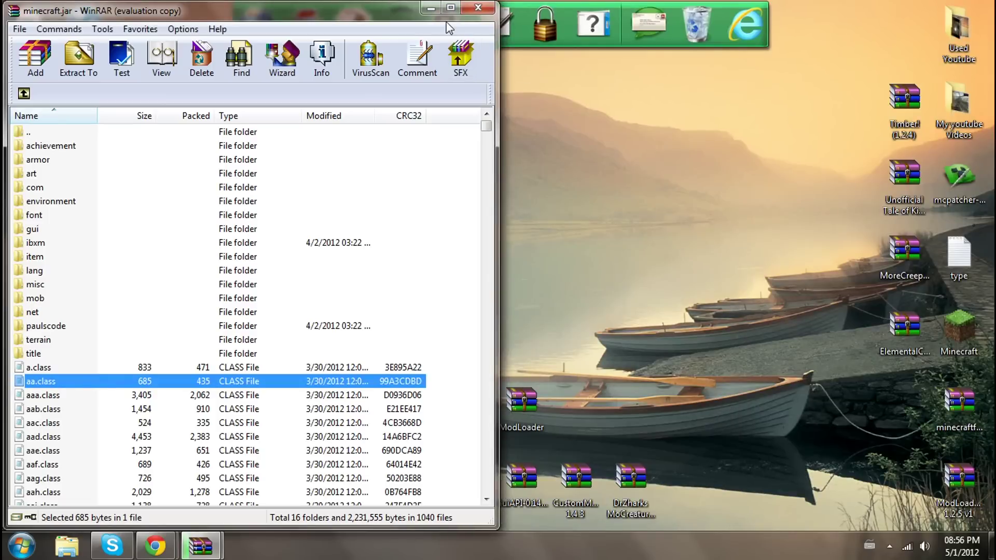
- Clear the minecraft.jar window from view and open the .minecraft folder in a file browser by way of %appdata%
left_click(478, 8)
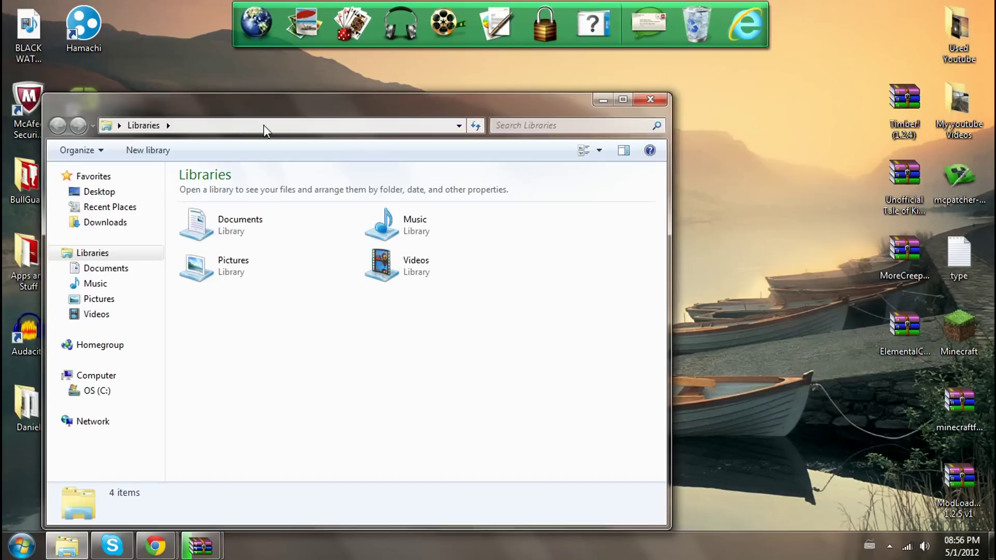
left_click(264, 126)
type("%appdata%")
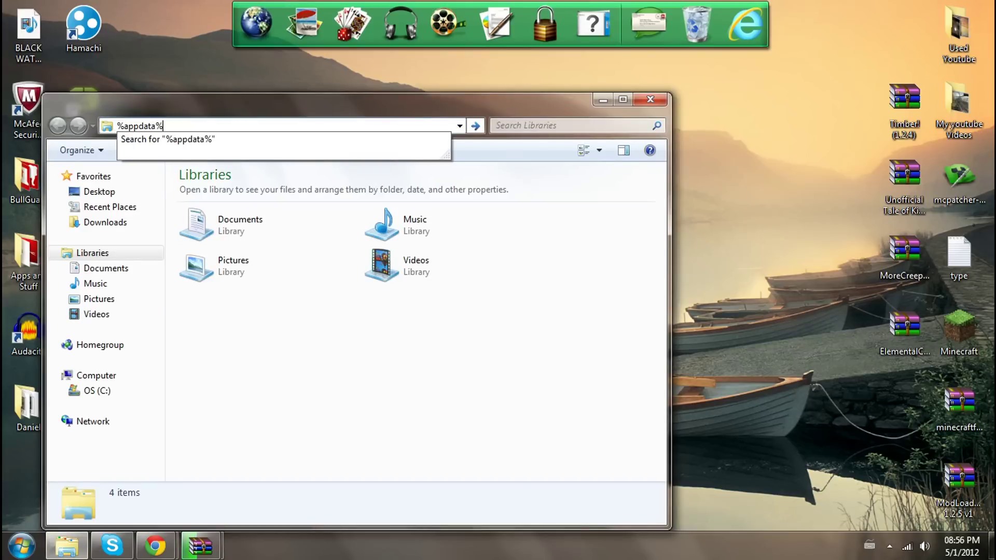
key("Return")
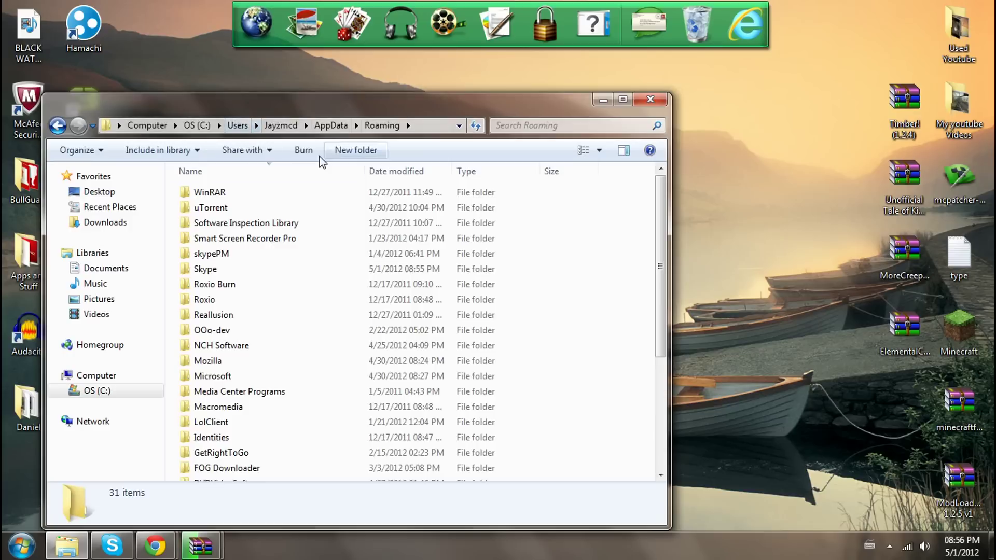
scroll(645, 415, "down", 5)
scroll(644, 415, "down", 1)
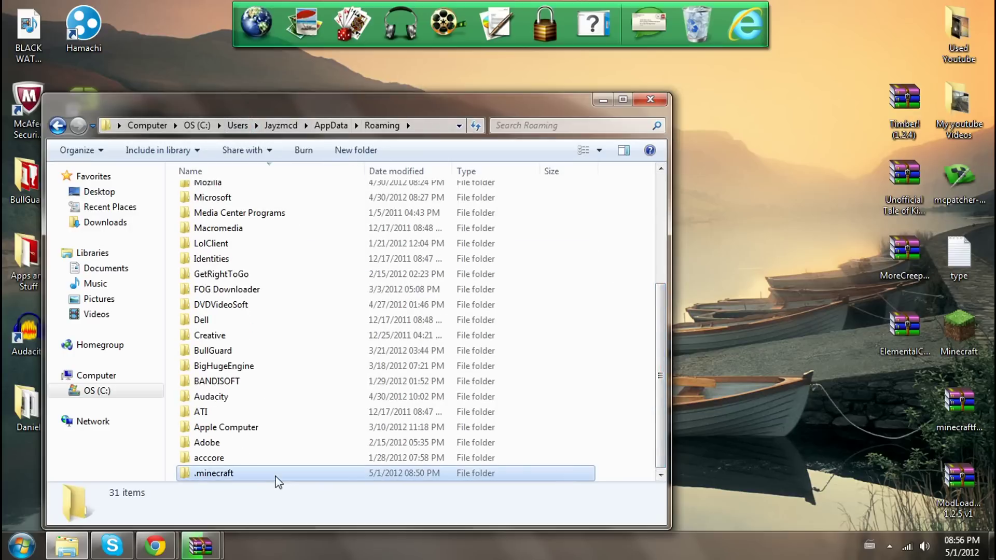
double_click(278, 479)
- Minimise the .minecraft folder window and move the ModLoader file closer to the AudioMod file on the desktop
left_click(602, 99)
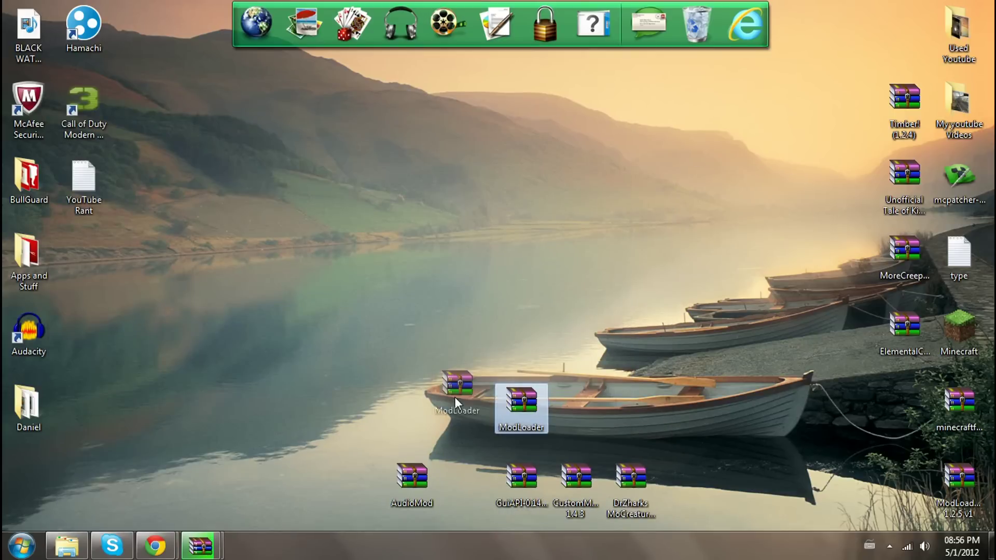
left_click_drag(455, 397, 456, 397)
left_click(578, 427)
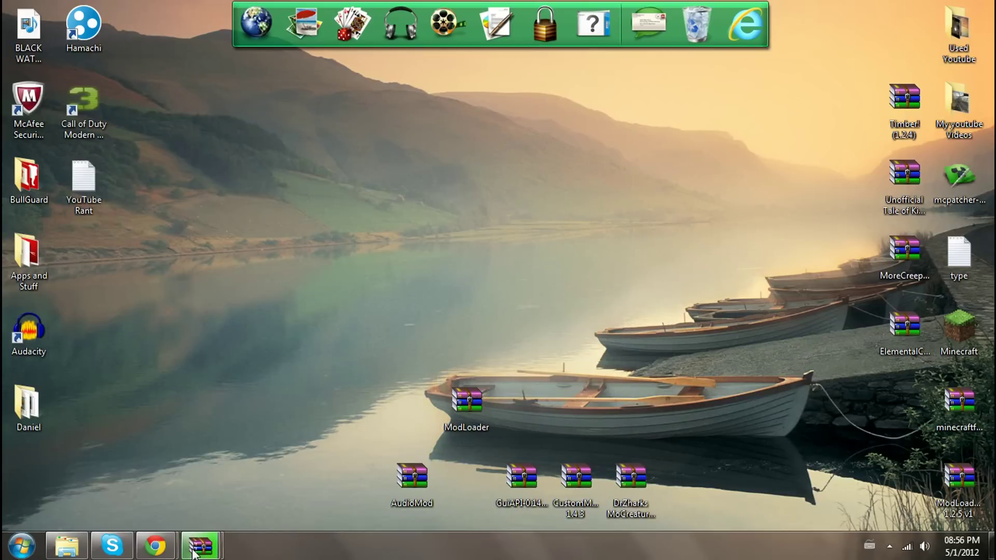
- Bring back the archive windows, confirm adding the GuiAPI files to minecraft.jar with the default settings, and close the GuiAPI archive
mouse_move(194, 549)
left_click(166, 479)
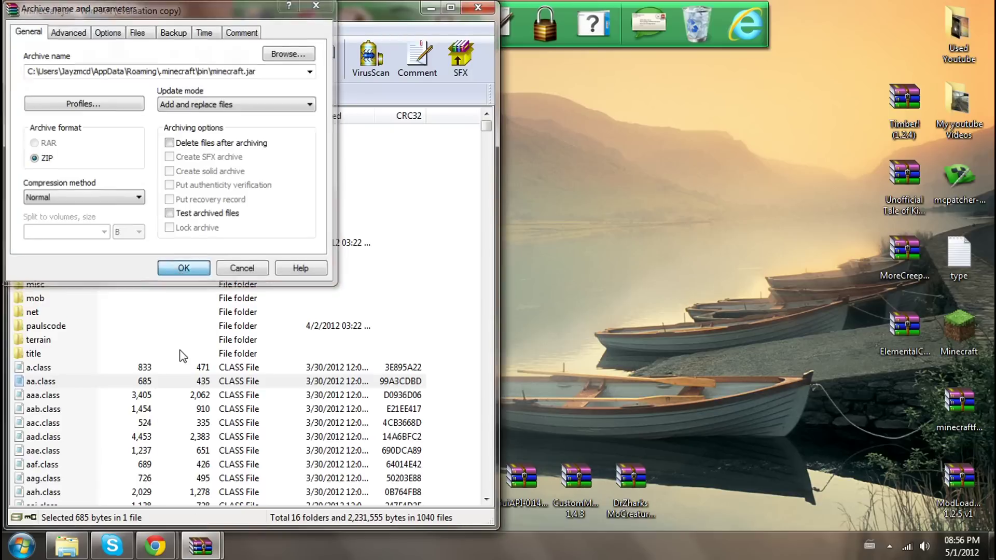
left_click(184, 267)
left_click(316, 474)
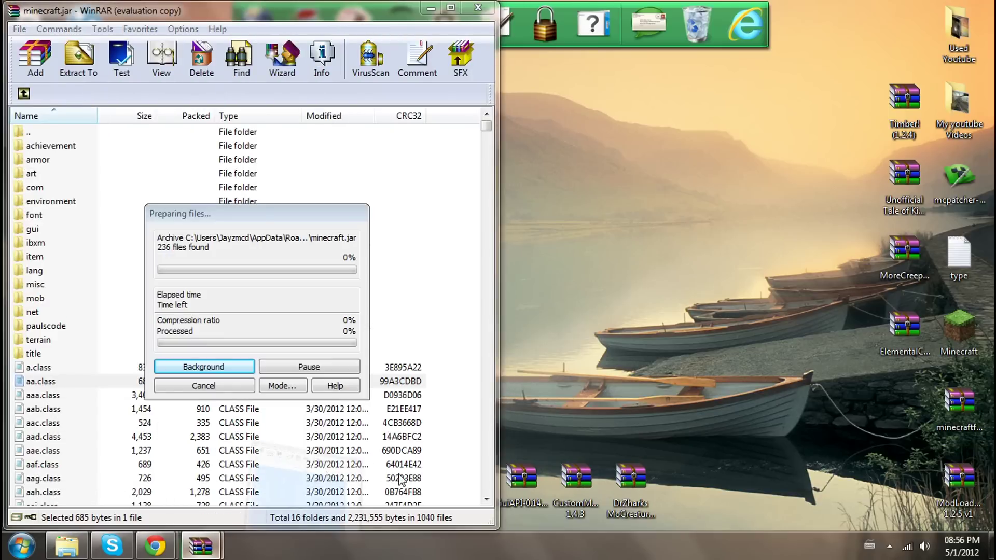
left_click(977, 7)
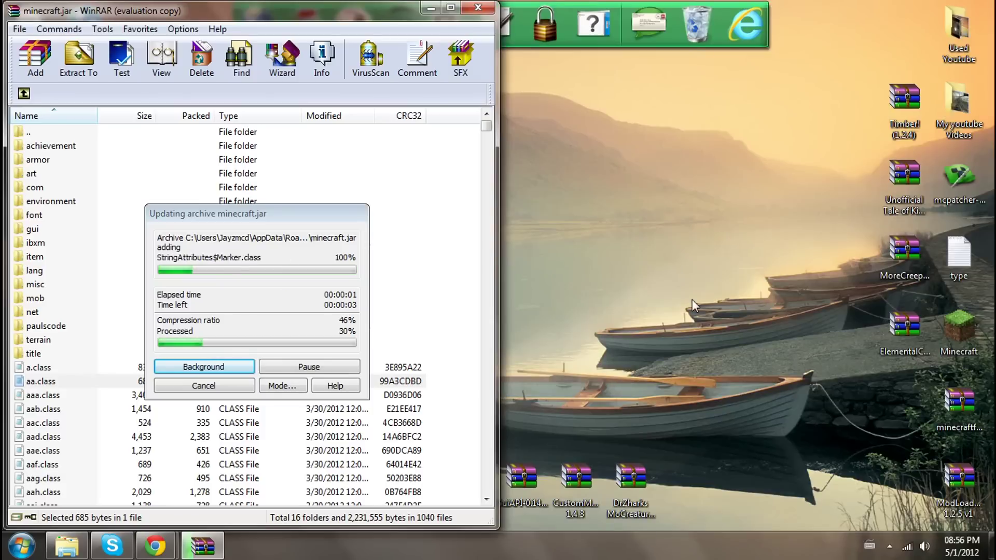
- Move the CustomMobSpawner 1.4.3 and DrZharks MoCreatures Mov v3.5.0 files up to a free area of the desktop
left_click(573, 506)
left_click_drag(574, 500, 645, 382)
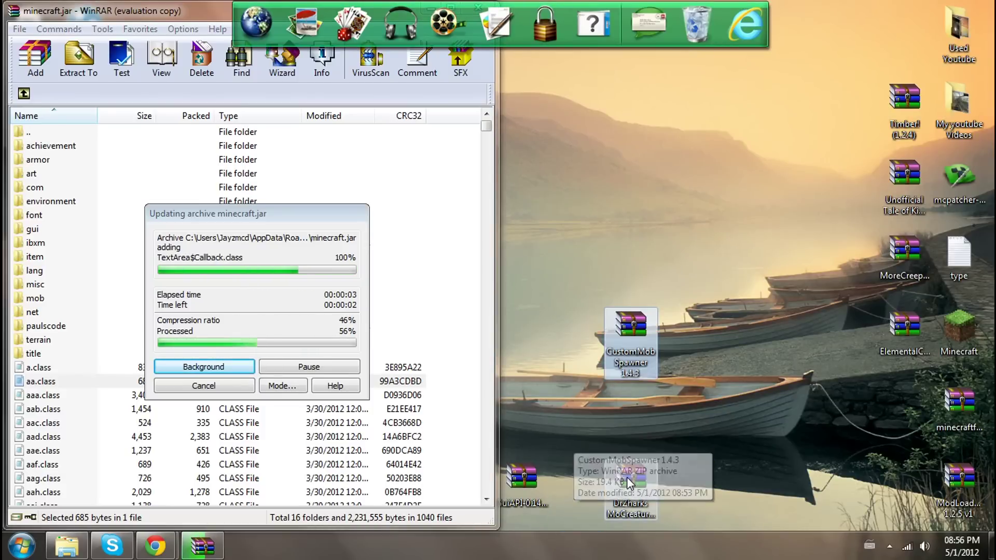
left_click_drag(628, 482, 658, 418)
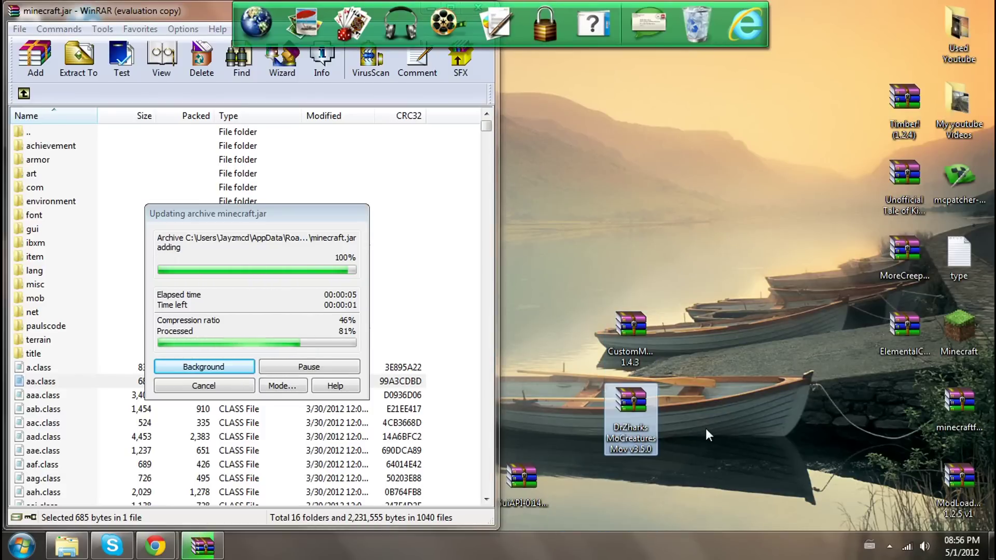
left_click(705, 435)
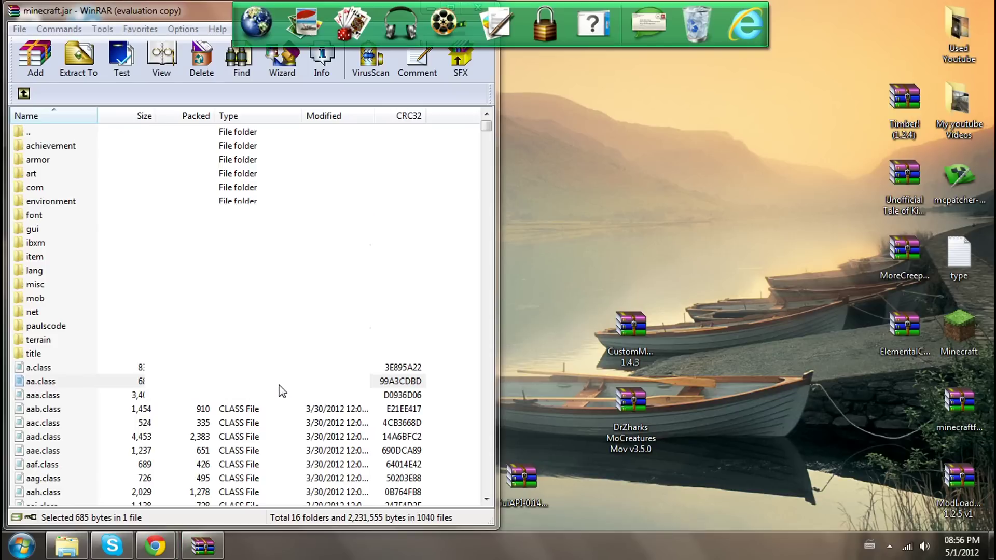
- Minimise the minecraft.jar window and bring up the .minecraft folder, docked so the mod files on the desktop stay uncovered
left_click_drag(121, 11, 121, 63)
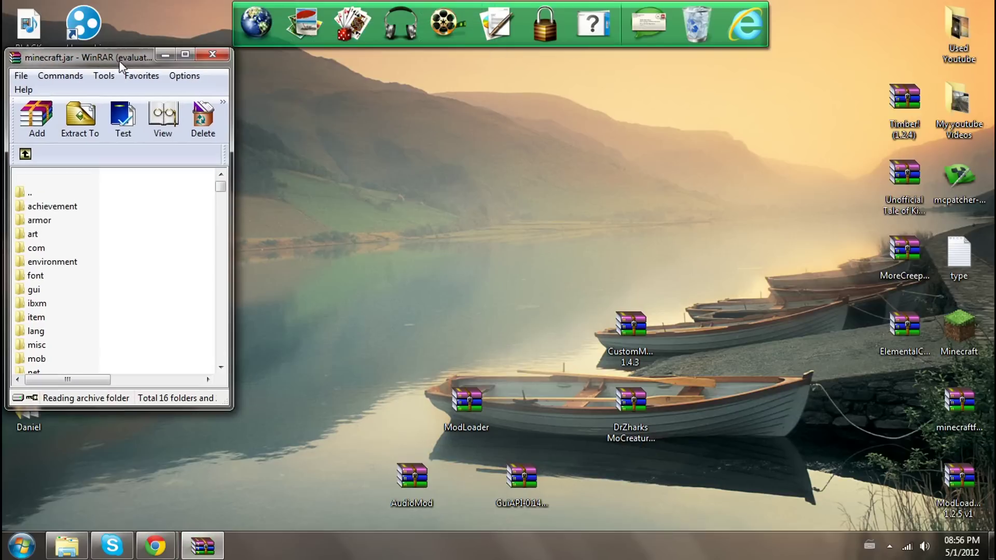
left_click(167, 54)
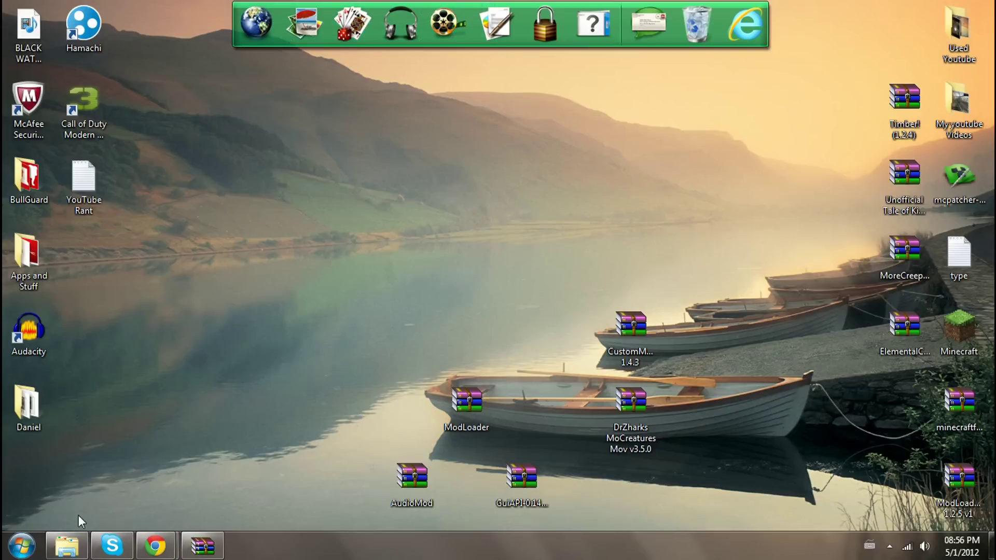
left_click(69, 544)
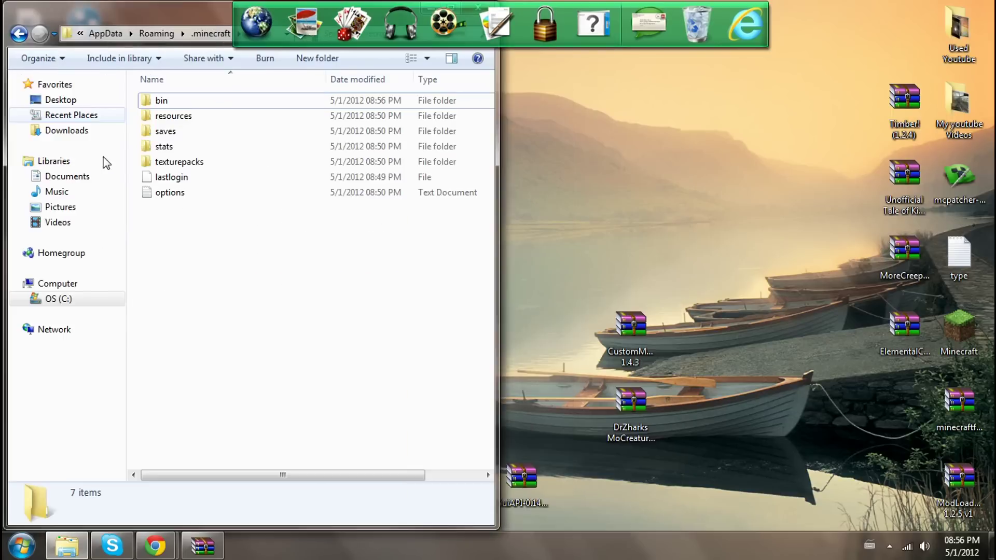
key("super+Left")
- Look at the contents of the DrZharks MoCreatures archive, dismissing the license reminder, and close it
double_click(628, 426)
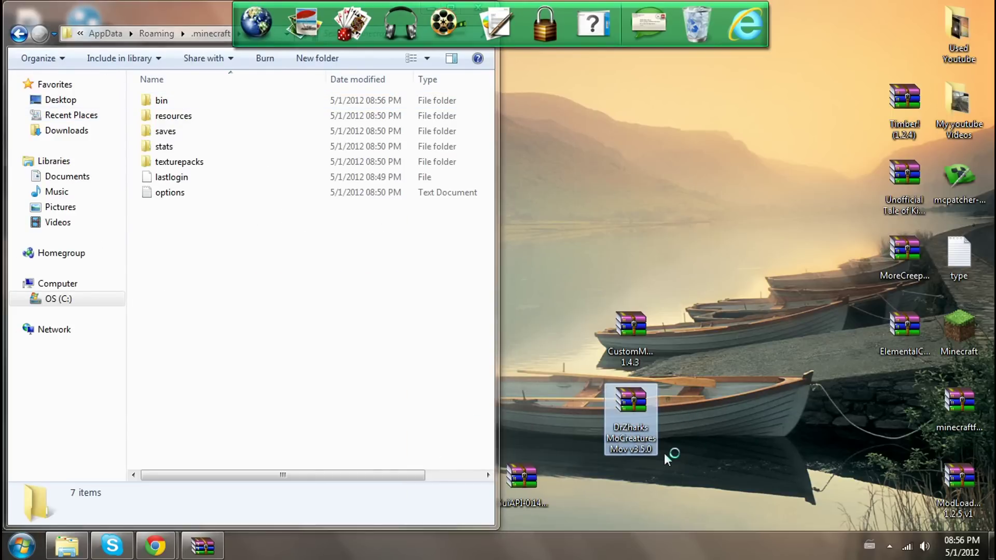
left_click(577, 288)
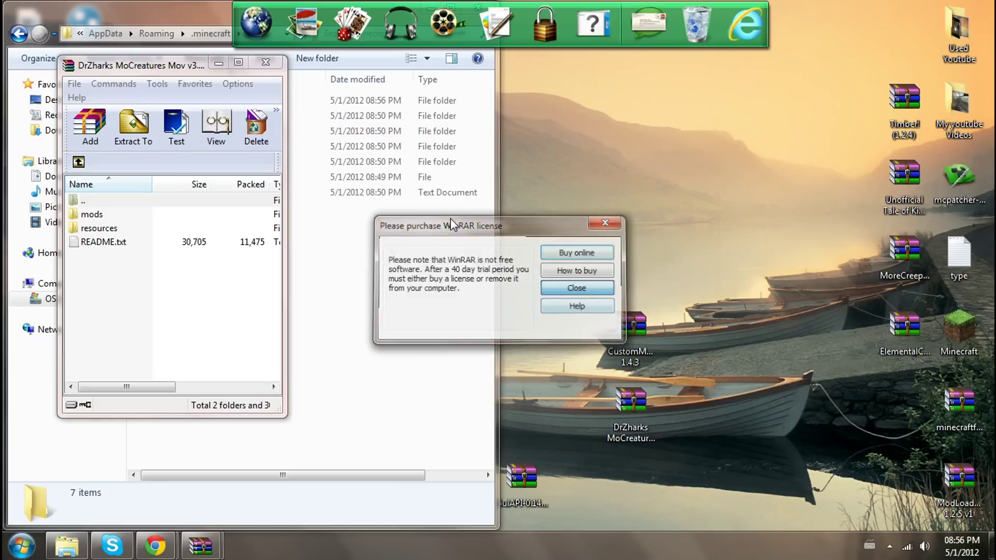
left_click(265, 61)
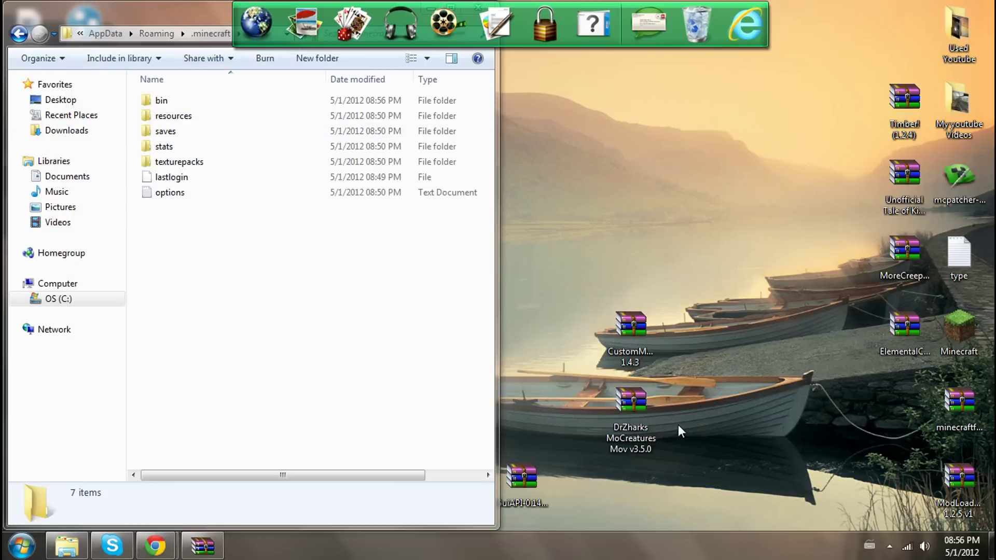
- Move the DrZharks MoCreatures Mov v3.5.0 archive into the .minecraft folder and extract it there
left_click_drag(631, 407, 163, 282)
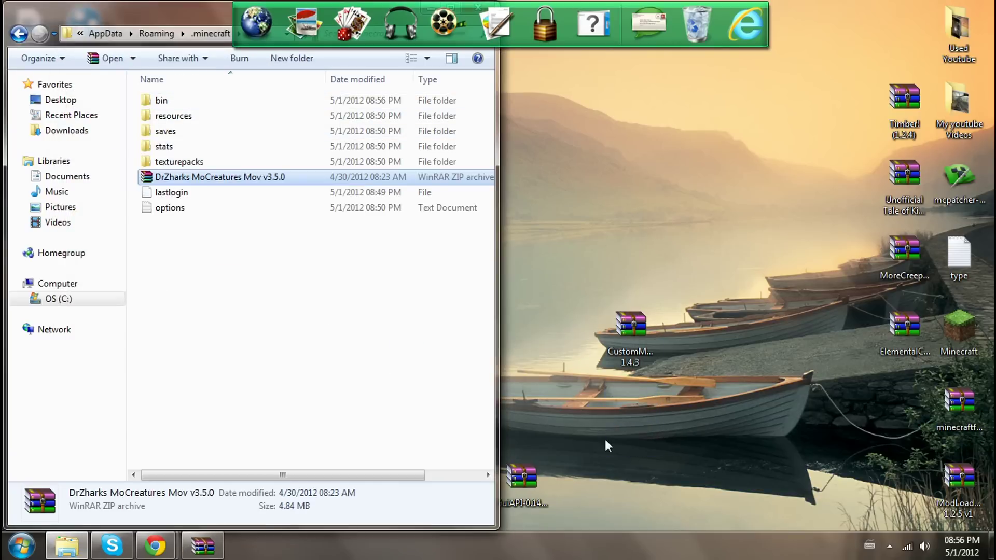
right_click(352, 185)
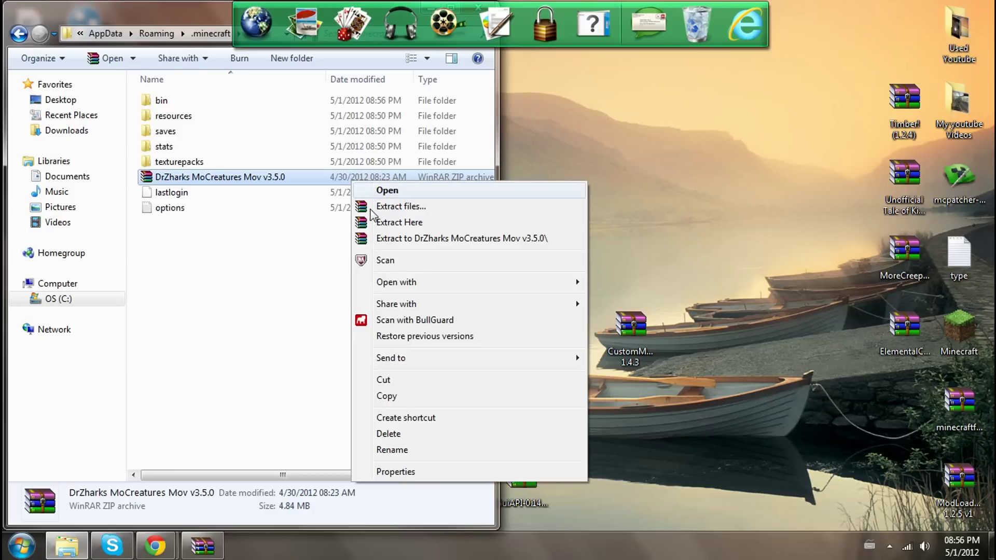
left_click(382, 223)
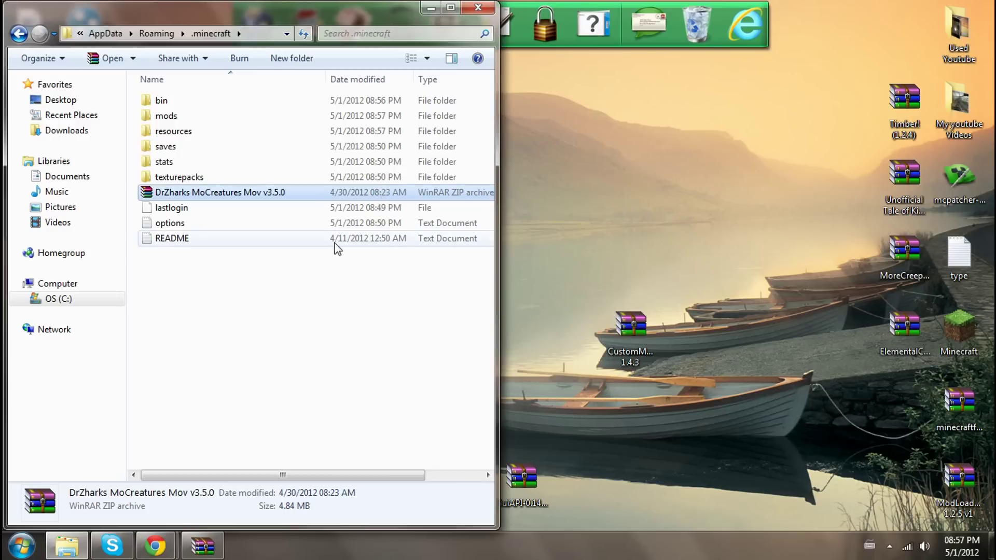
- Check the contents of the resources folder and the mods folder inside .minecraft
left_click(185, 130)
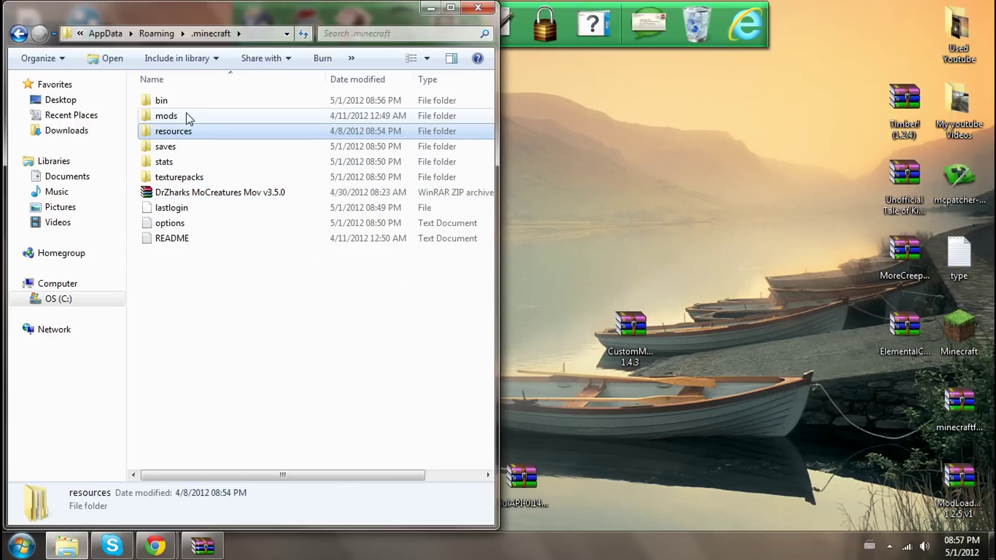
double_click(185, 132)
left_click_drag(183, 143, 181, 75)
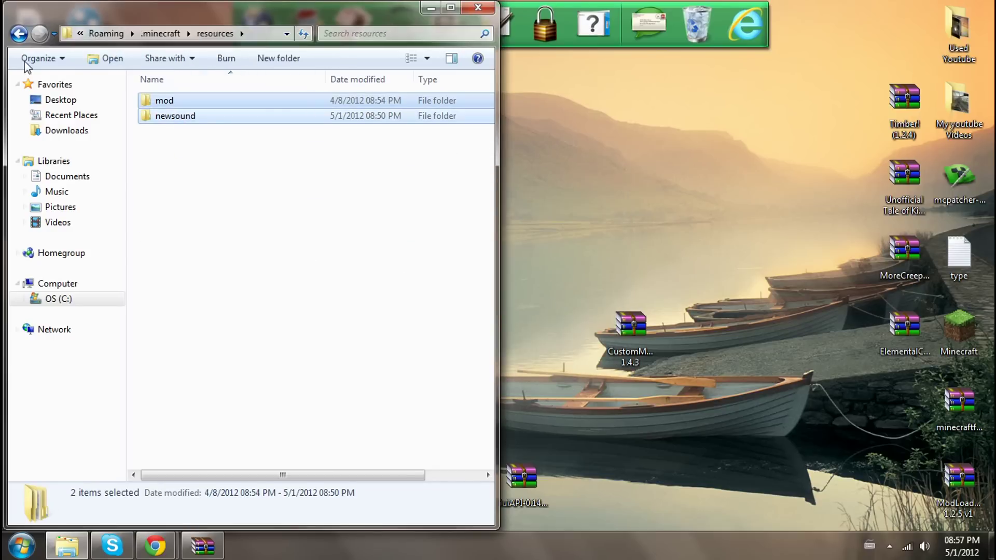
left_click(21, 38)
double_click(154, 120)
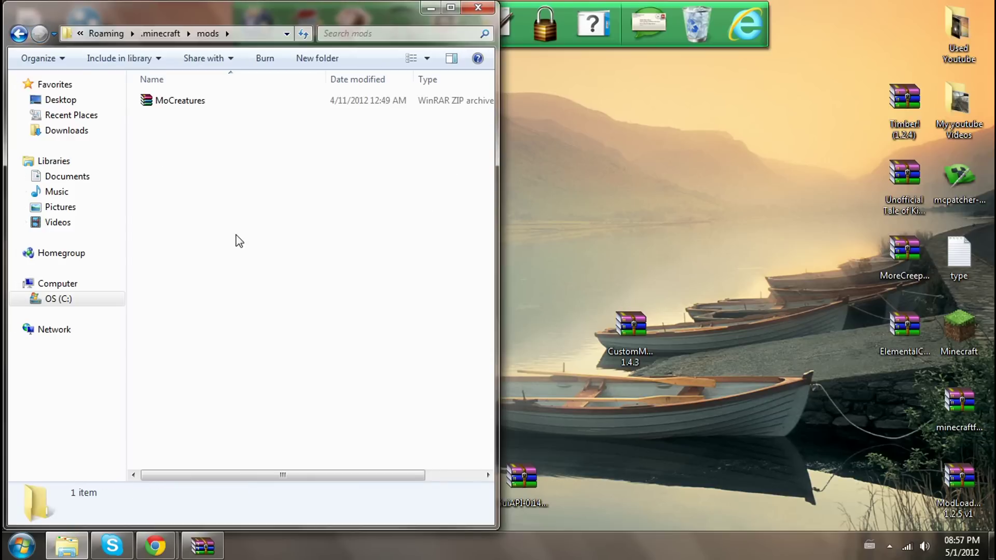
- Move the CustomMobSpawner 1.4.3 archive from the desktop into the mods folder and close the folder window
left_click_drag(605, 363, 217, 207)
left_click_drag(280, 206, 280, 208)
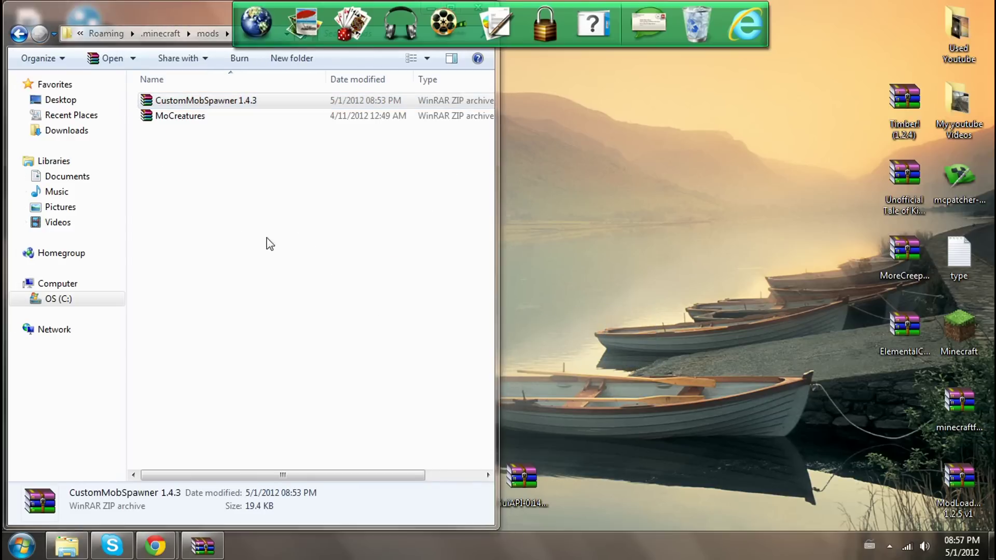
left_click_drag(277, 241, 184, 75)
left_click(228, 218)
left_click_drag(115, 13, 291, 73)
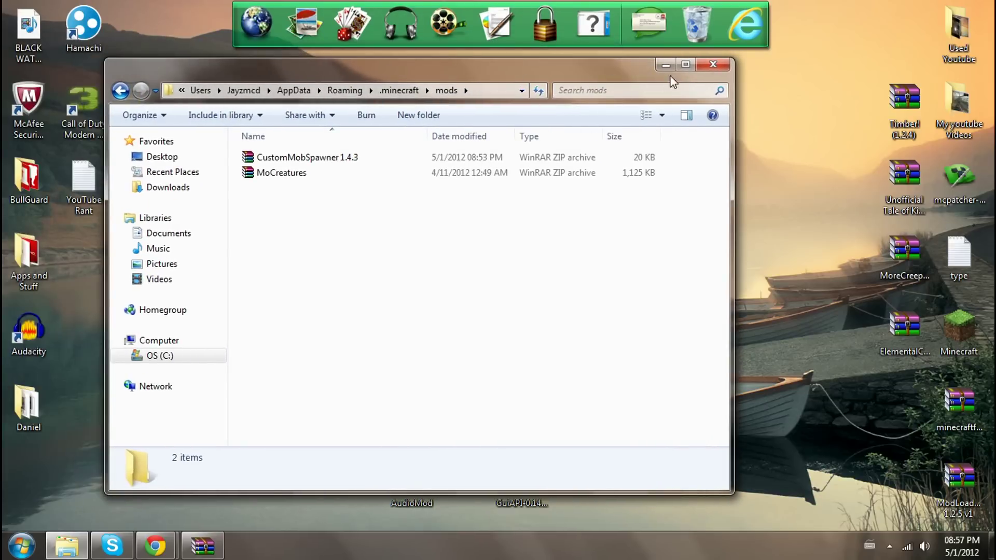
left_click(700, 65)
- Move the used ModLoader, AudioMod and GuiAPI archives together to the other side of the desktop, near the YouTube Rant file
left_click_drag(473, 215, 385, 276)
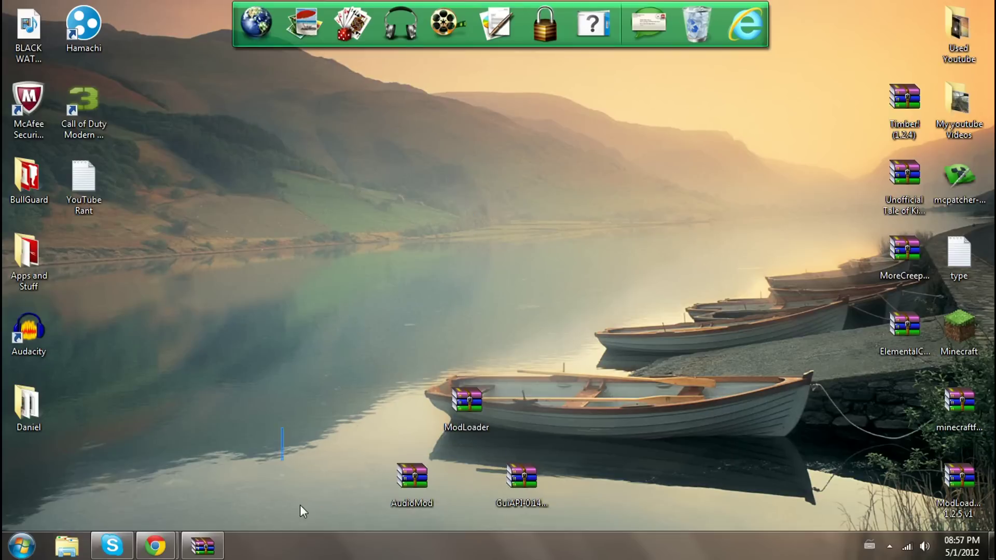
left_click_drag(300, 505, 387, 508)
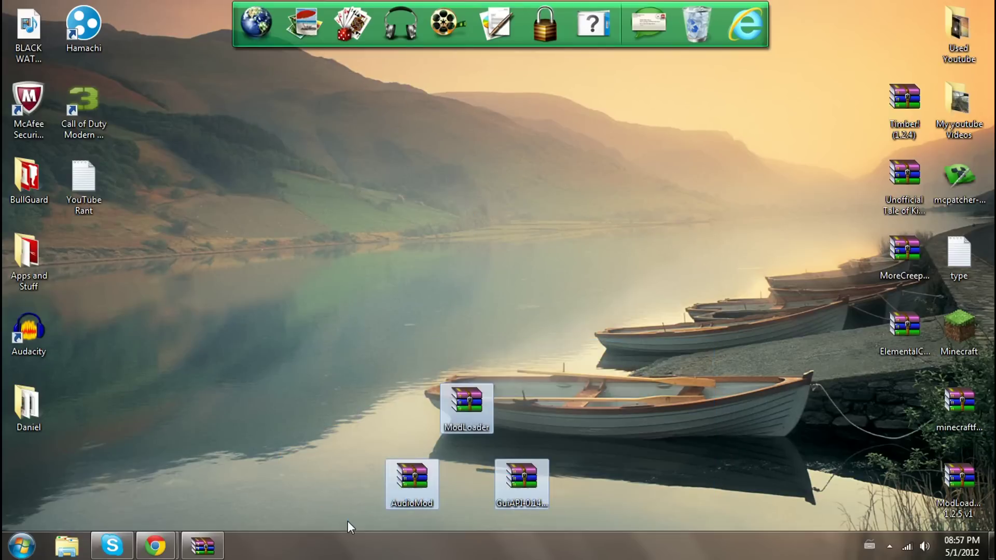
left_click_drag(545, 505, 274, 284)
left_click(372, 313)
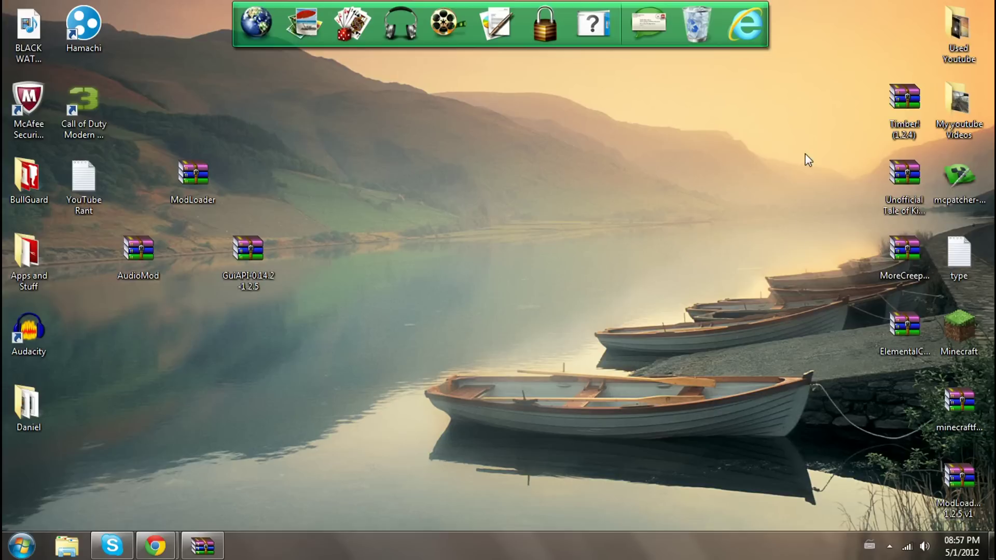
- Set the minecraftforge and ModLoaderMP 1.2.5 v1 archives side by side in the free area of the desktop
left_click_drag(829, 82, 846, 399)
left_click_drag(773, 224, 865, 374)
left_click_drag(885, 428, 908, 73)
left_click(755, 212)
left_click_drag(962, 430, 635, 430)
left_click_drag(963, 474, 691, 392)
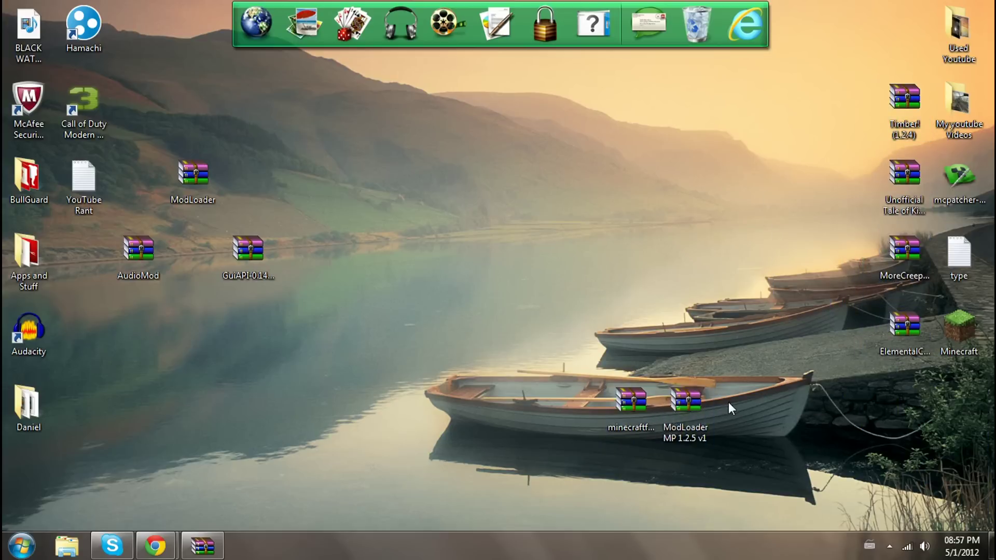
- Restore the minecraft.jar window and open the ModLoaderMP 1.2.5 v1 archive docked beside it, dismissing the license reminder
left_click(202, 546)
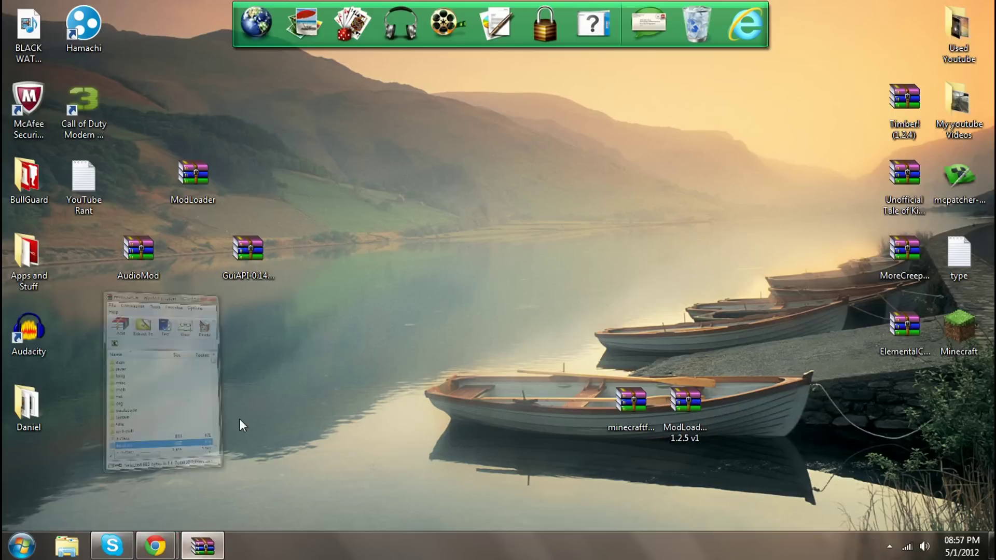
double_click(693, 425)
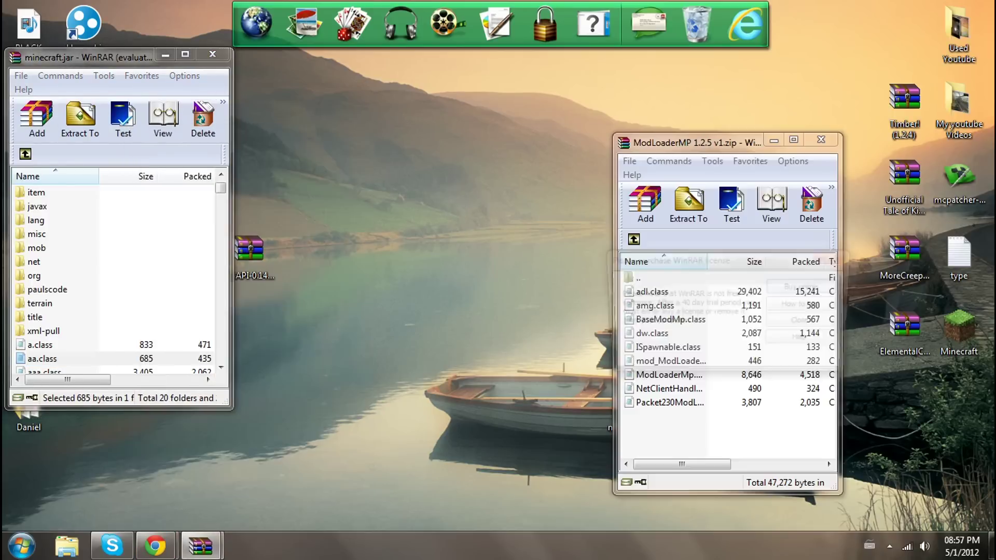
left_click(799, 324)
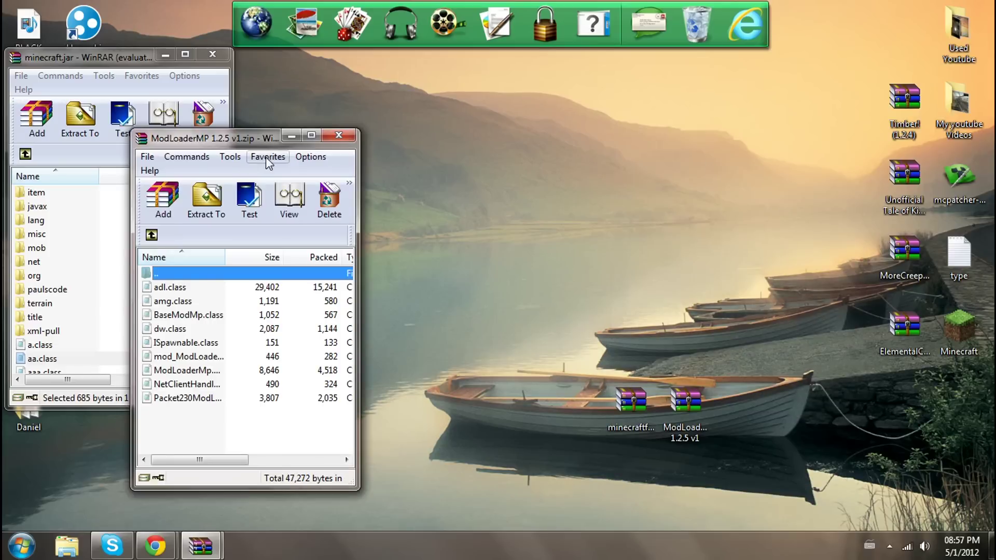
left_click_drag(267, 141, 920, 263)
- Add all class files of the ModLoaderMP 1.2.5 v1 archive to minecraft.jar with the default archiving settings
left_click(938, 158)
left_click_drag(939, 158, 254, 301)
left_click_drag(96, 363, 97, 363)
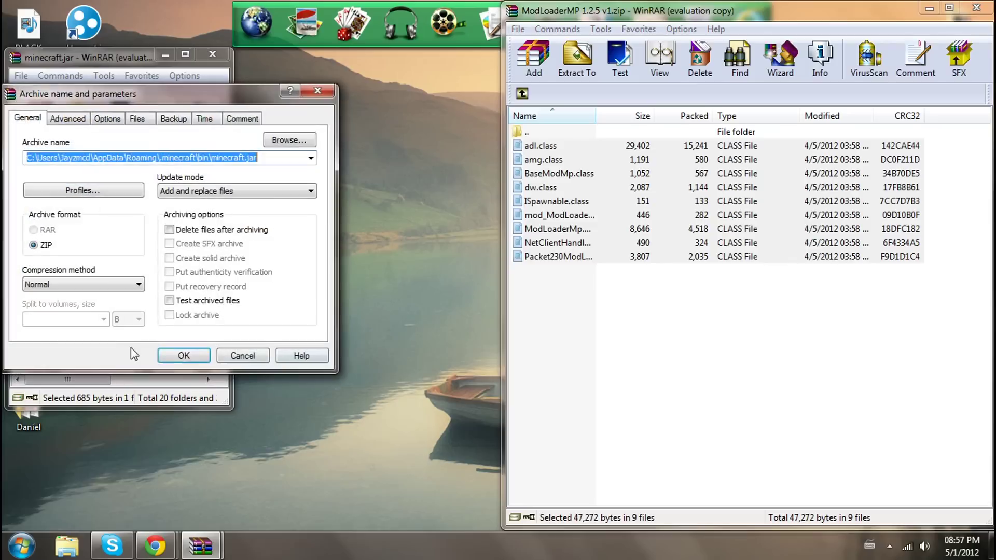
left_click(184, 359)
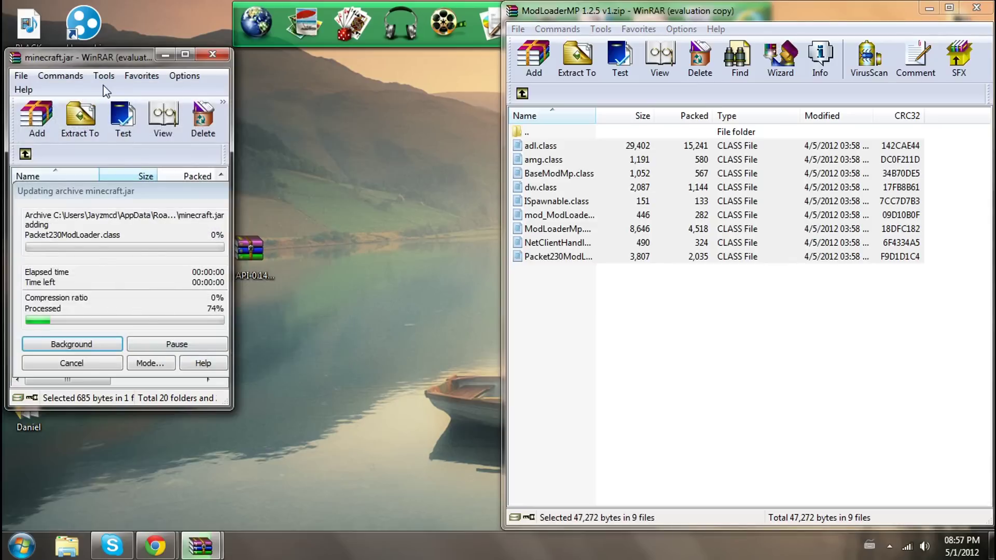
- Dock the minecraft.jar window to half of the screen and close the ModLoaderMP archive
left_click_drag(135, 63, 3, 78)
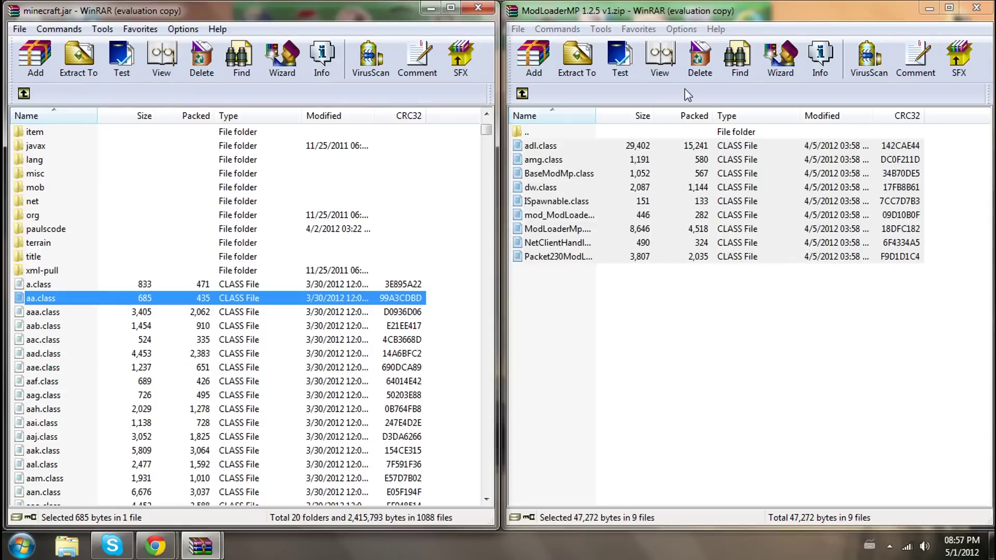
left_click(976, 7)
left_click(733, 328)
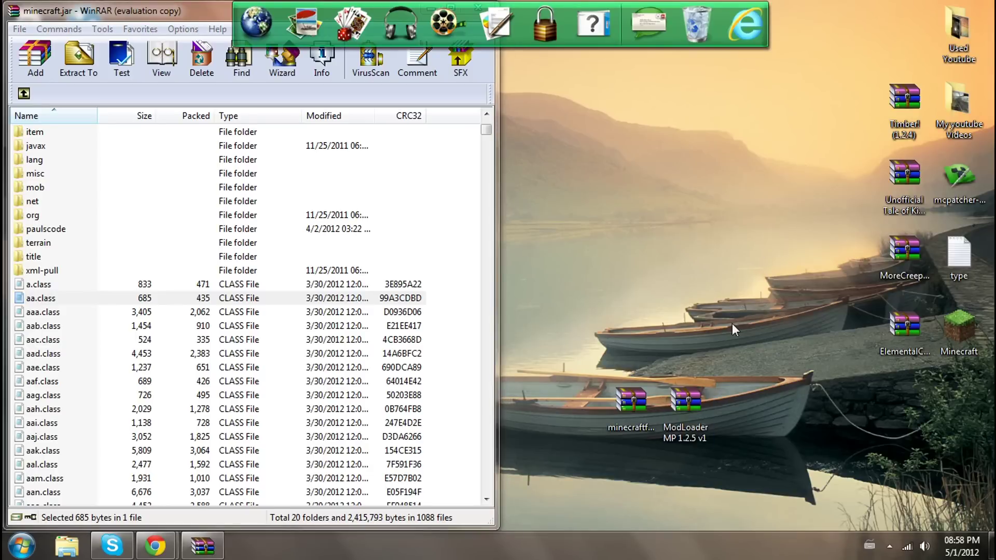
- Open the minecraftforge-client-3.1.3.102 archive docked beside minecraft.jar and dismiss the license reminder
double_click(635, 410)
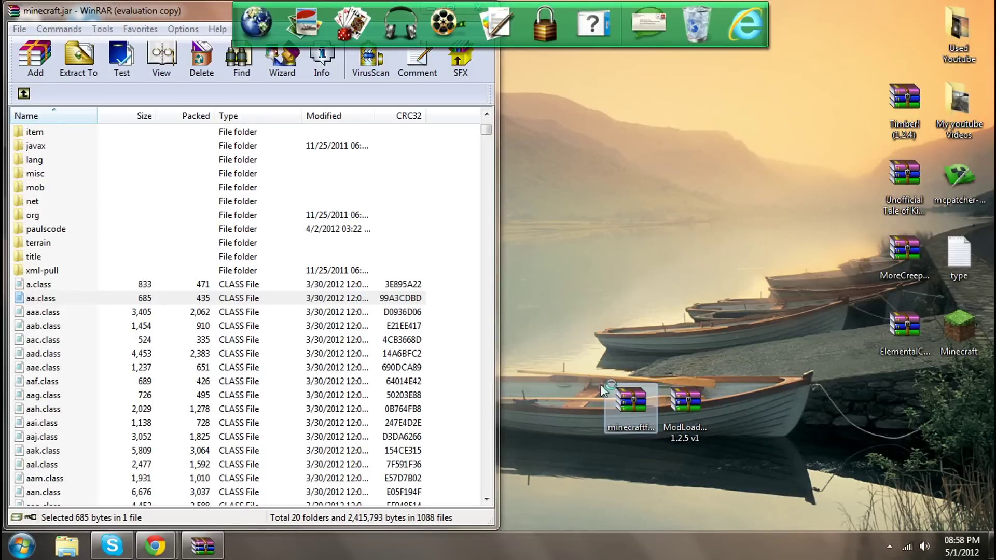
left_click_drag(281, 144, 994, 155)
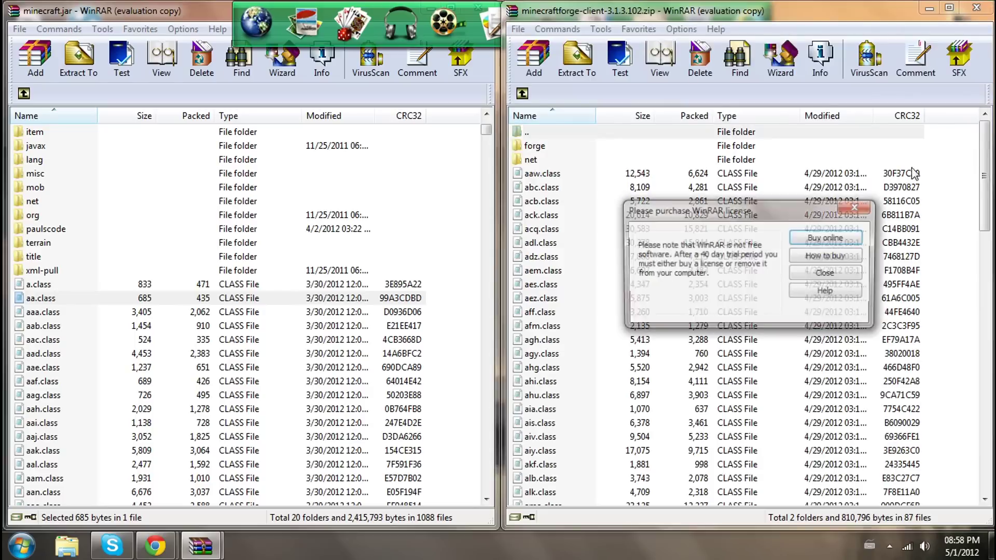
left_click(834, 272)
- Add all folders and files of the minecraftforge-client-3.1.3.102 archive to minecraft.jar and close the Forge archive
key("ctrl+a")
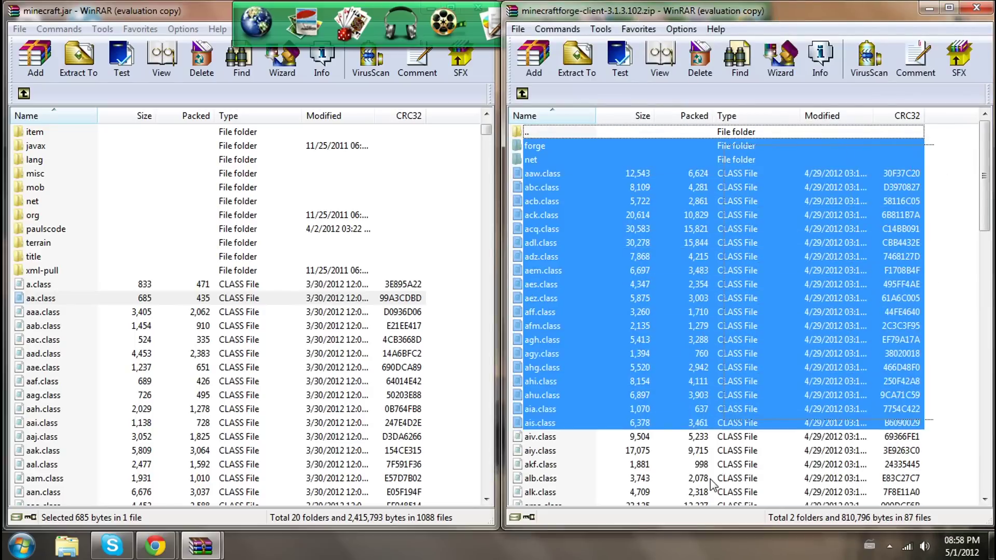
scroll(677, 412, "down", 5)
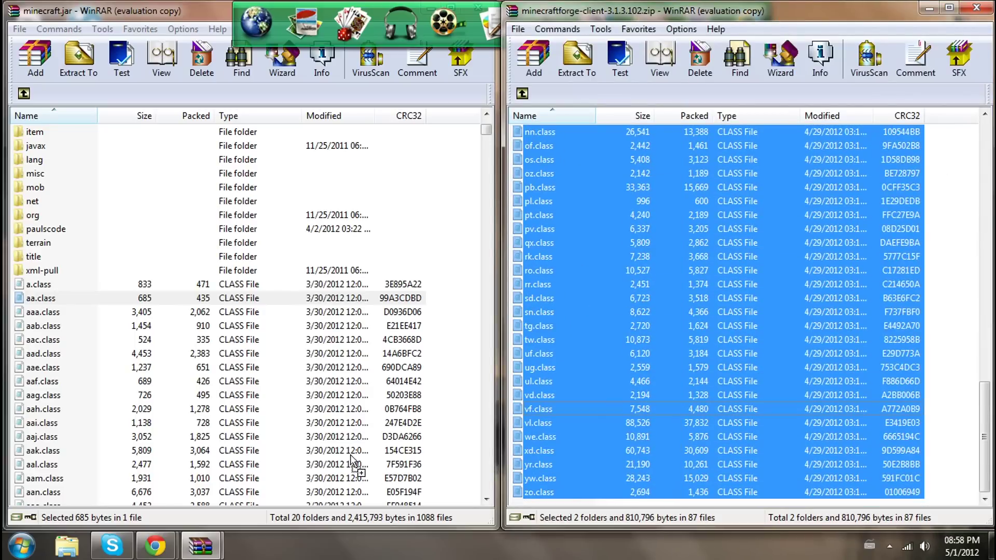
left_click_drag(350, 455, 350, 455)
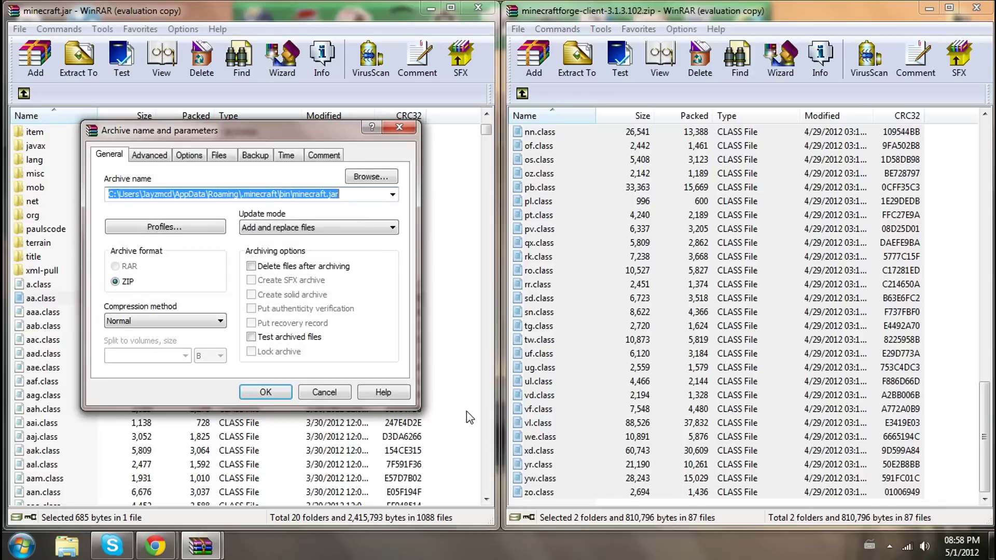
left_click(266, 392)
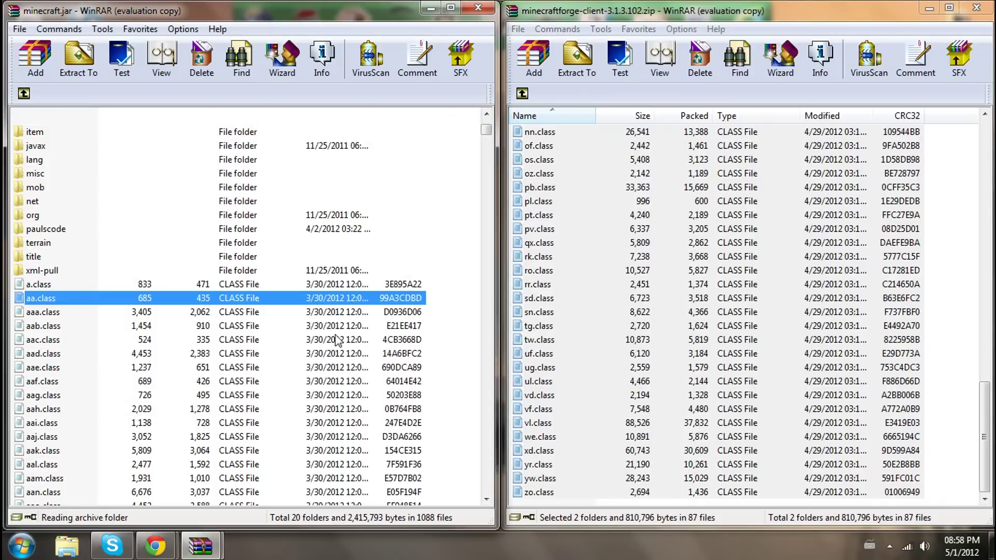
left_click(976, 8)
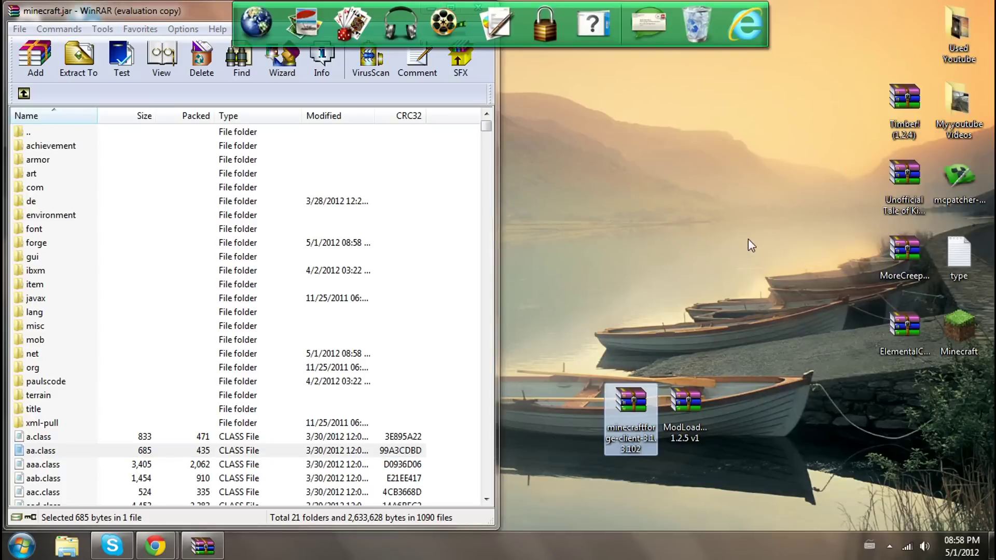
- Open the Timber! (1.2.4) archive, dismiss the license reminder and dock the window beside minecraft.jar
double_click(888, 130)
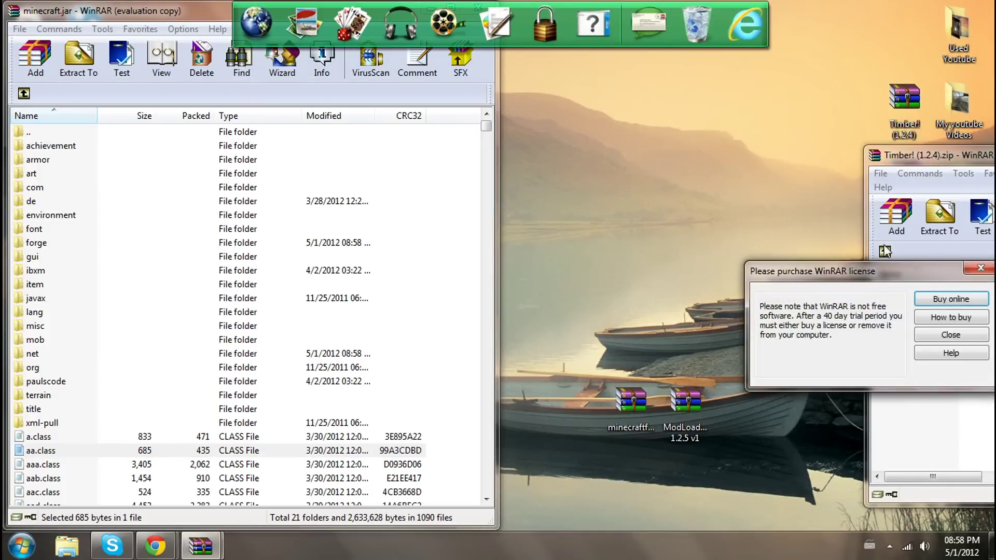
left_click(950, 334)
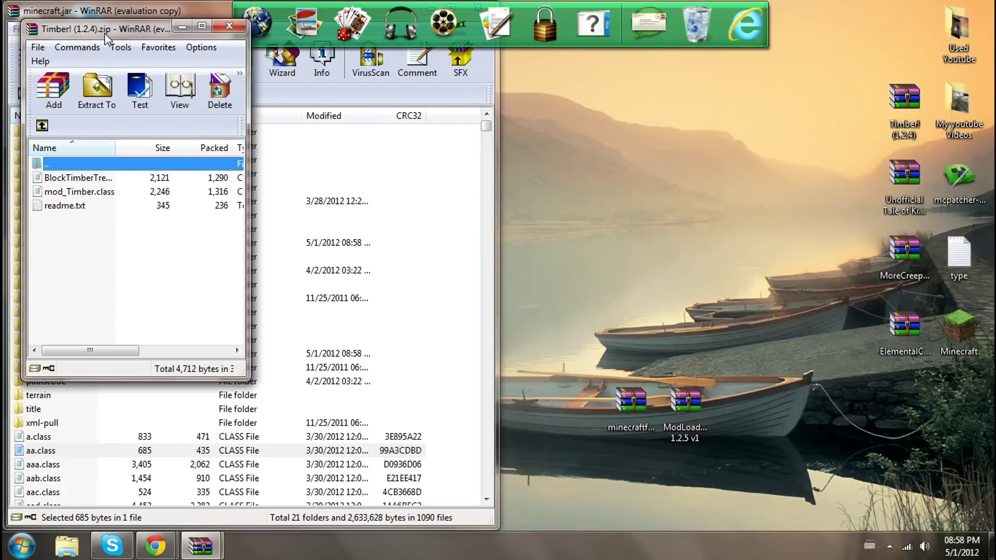
left_click_drag(106, 35, 995, 88)
- Add only the two class files of the Timber! (1.2.4) archive, without readme.txt, to minecraft.jar and close the Timber! archive
left_click_drag(945, 144, 893, 162)
left_click_drag(280, 477, 281, 478)
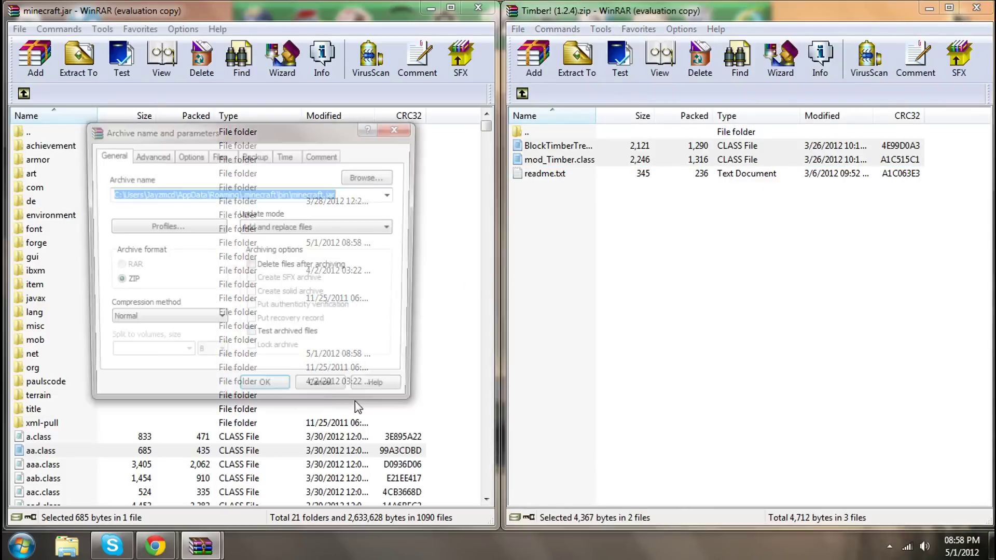
left_click(262, 391)
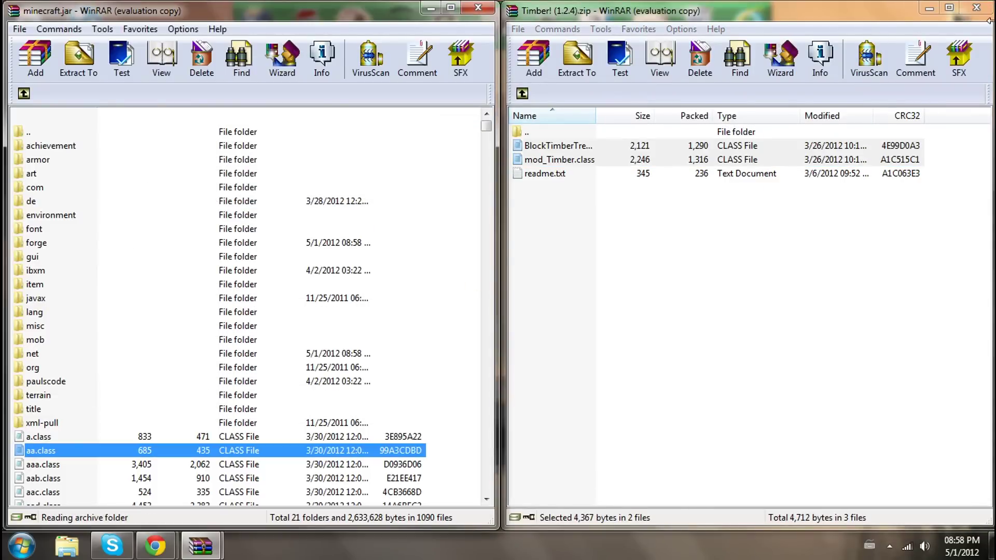
left_click(976, 8)
- Open the Unofficial Tale of Kingdoms v1.3.0 archive, dismiss the license reminder and dock the window beside minecraft.jar
double_click(897, 176)
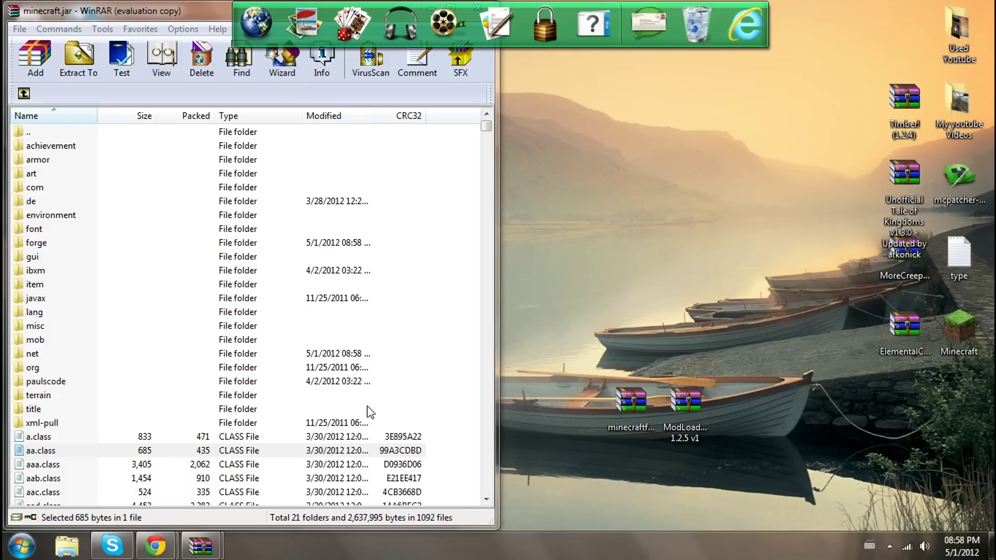
mouse_move(217, 535)
left_click(223, 482)
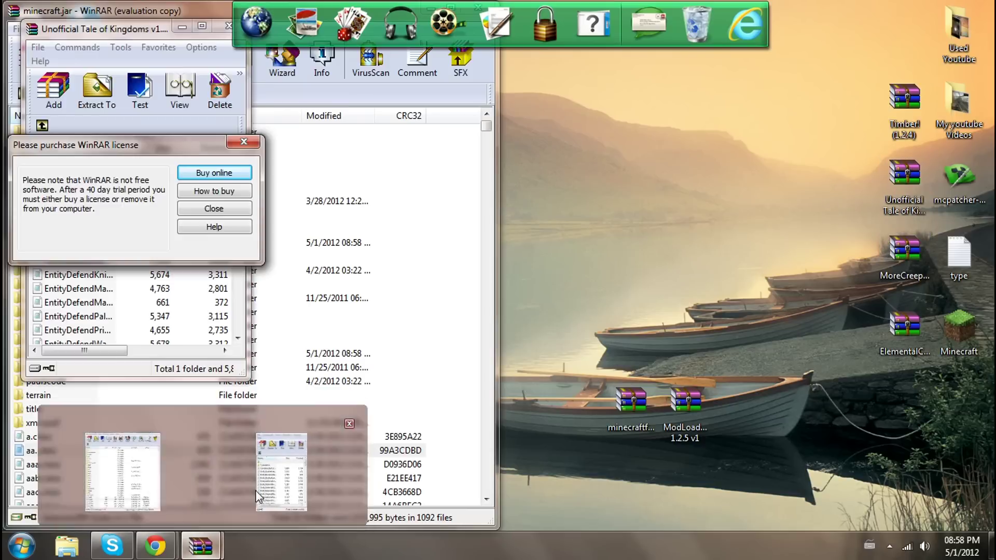
left_click(224, 211)
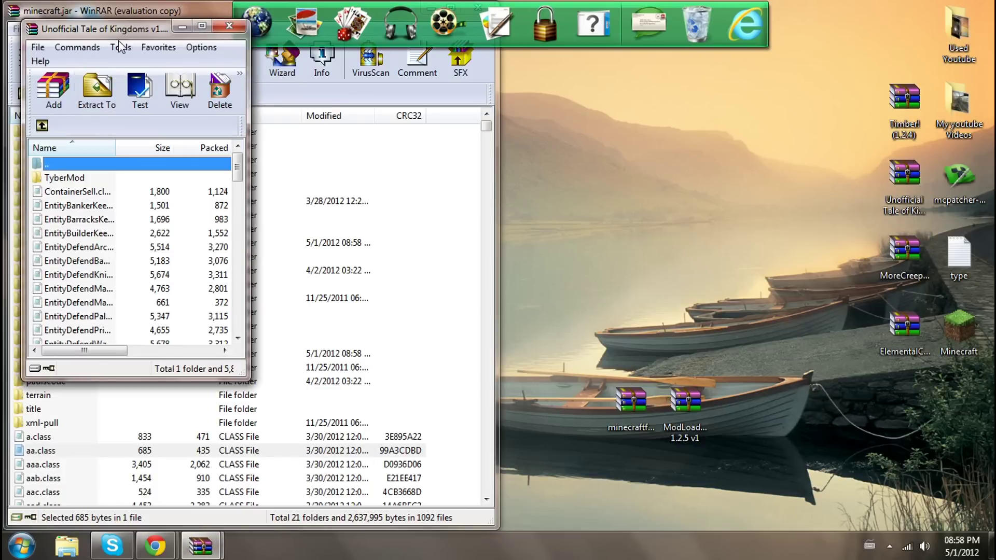
left_click_drag(103, 29, 993, 36)
- Add the TyberMod folder and all files of the Tale of Kingdoms archive to minecraft.jar and close the mod archive
left_click_drag(934, 139, 574, 504)
left_click_drag(566, 353, 519, 401)
left_click_drag(275, 490, 283, 482)
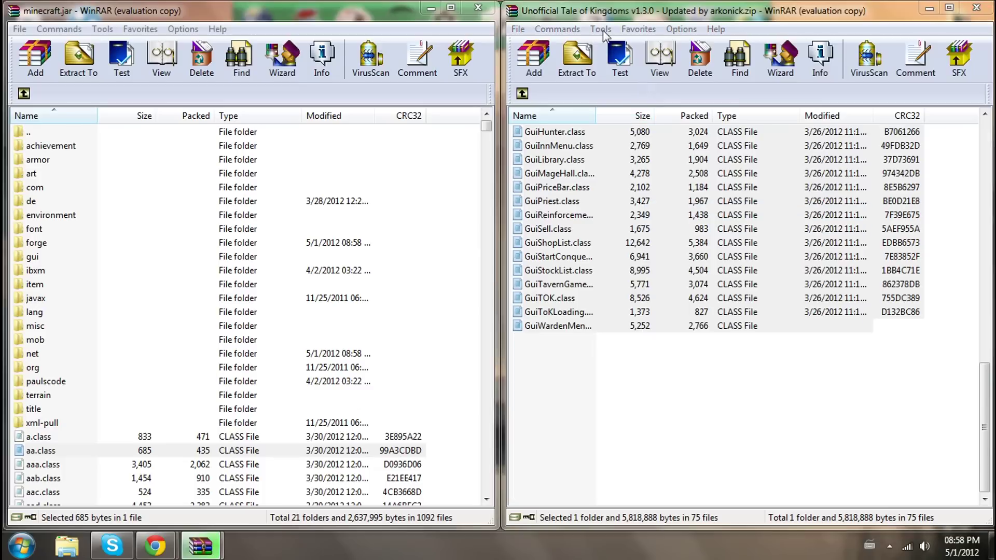
left_click(273, 393)
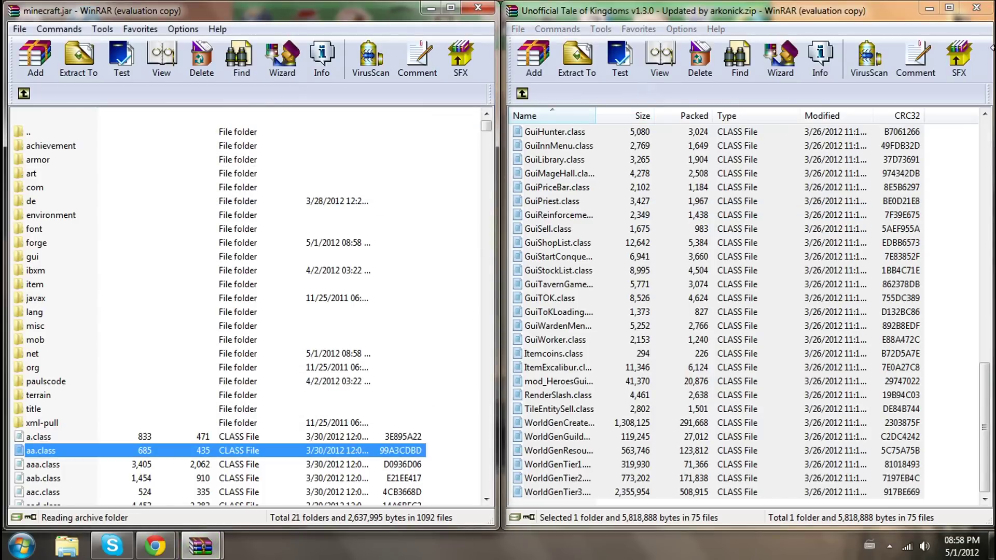
left_click(979, 12)
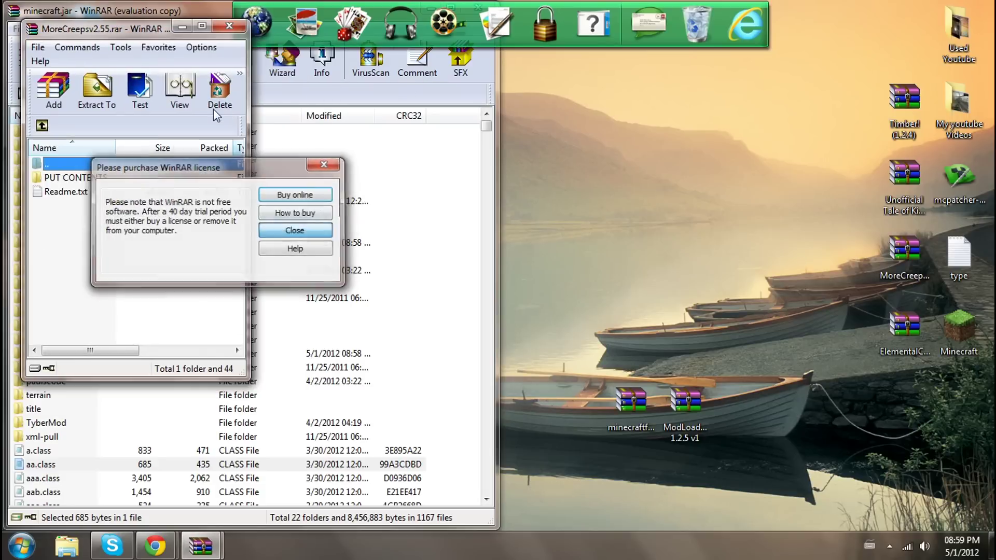
- Start adding the PUT CONTENTS folder of the MoreCreepsv2.55 archive to minecraft.jar, and minimise the MoreCreepsv2.55 window
key("Return")
left_click_drag(104, 28, 993, 239)
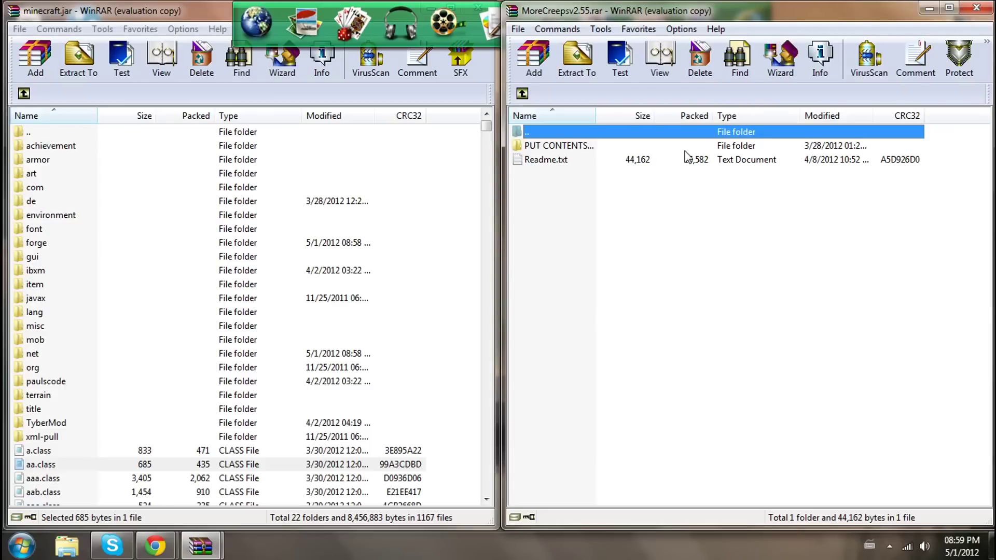
left_click_drag(684, 151, 629, 162)
left_click_drag(275, 488, 278, 482)
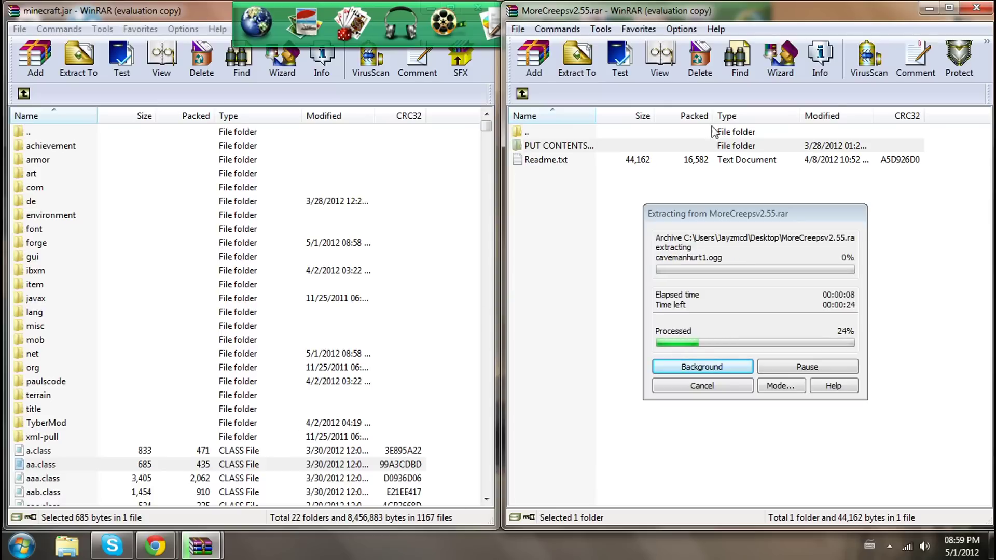
left_click(931, 11)
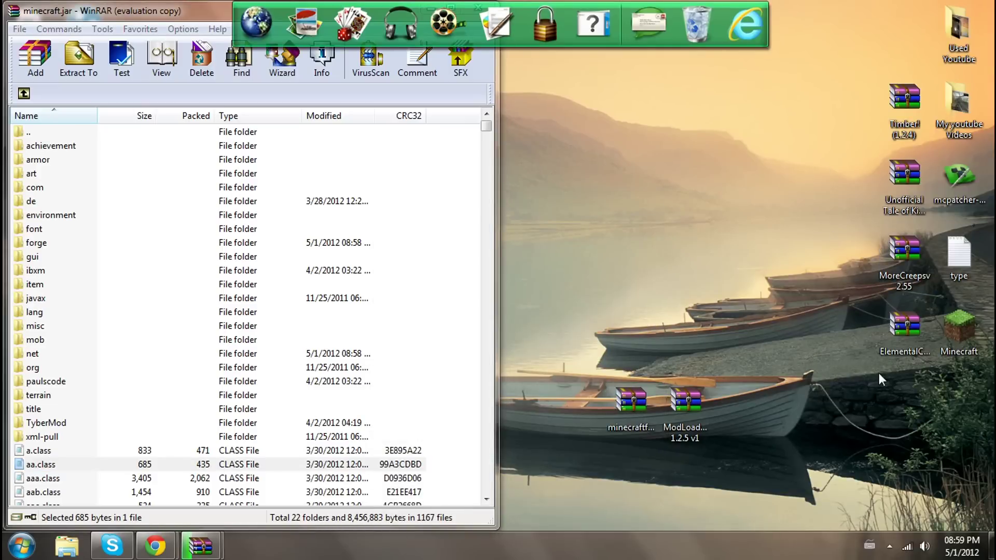
- Move the Minecraft Forge and ModLoaderMP 1.2.5 v1 archives next to the GuiAPI and ModLoader archives on the desktop, and dock the minecraft.jar window again
left_click(905, 341)
left_click_drag(773, 400, 745, 427)
left_click_drag(203, 7, 276, 197)
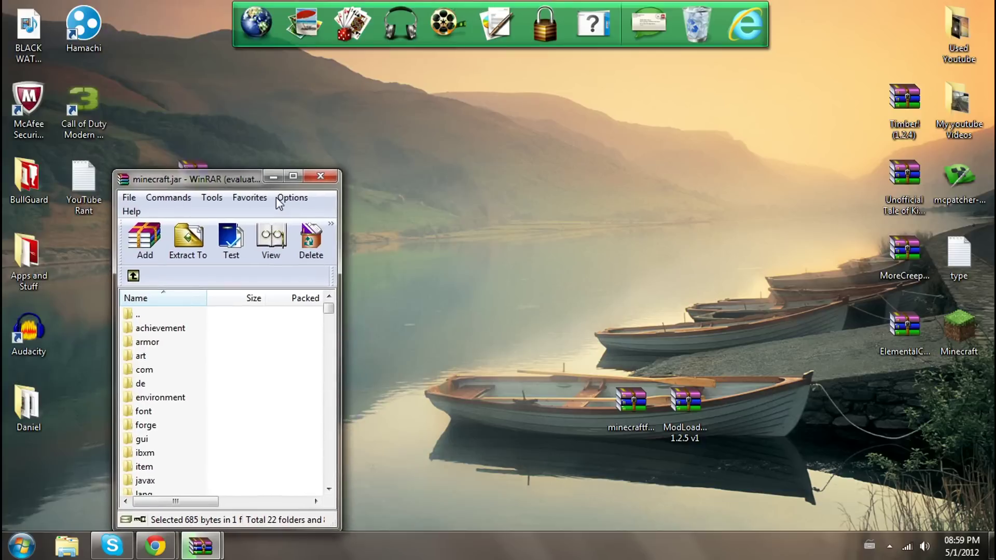
left_click_drag(758, 413, 630, 435)
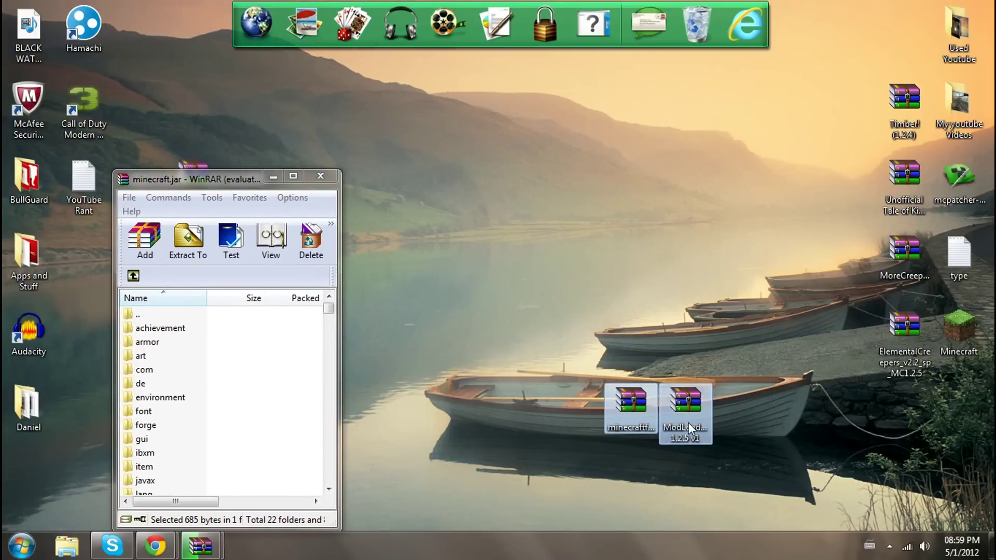
left_click_drag(687, 423, 231, 121)
left_click_drag(232, 170, 232, 286)
left_click_drag(257, 251, 155, 175)
left_click(145, 229)
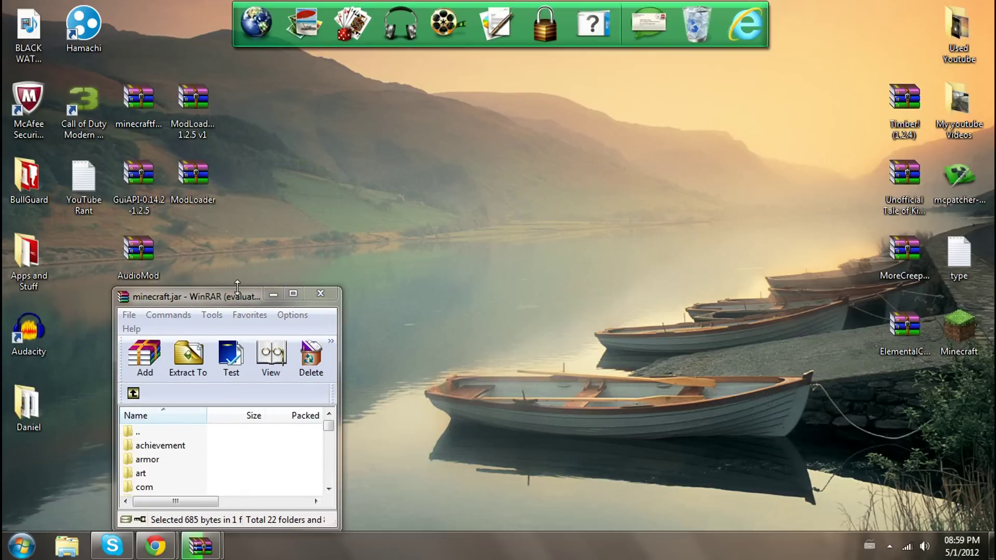
left_click_drag(237, 288, 1, 171)
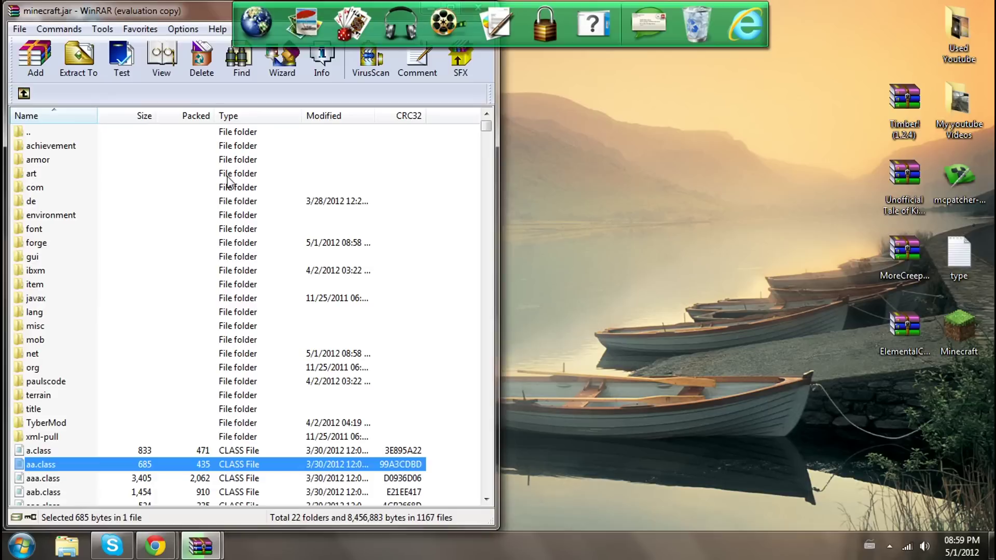
left_click(551, 296)
left_click(278, 473)
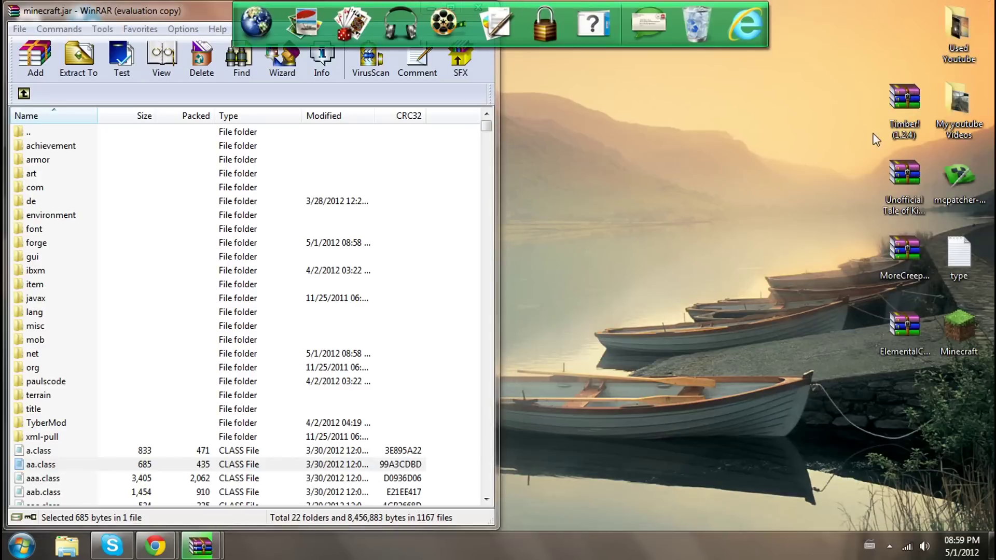
- Open the ElementalCreepers_v2.2_sp_MC1.2.5 archive and confirm adding the PUT CONTENTS folder of MoreCreepsv2.55 to minecraft.jar
double_click(894, 317)
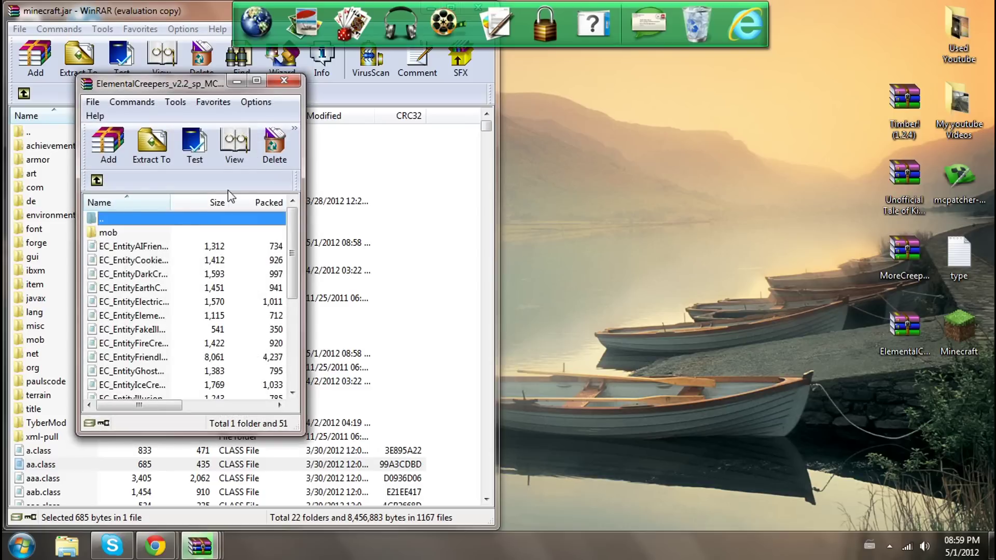
left_click(261, 268)
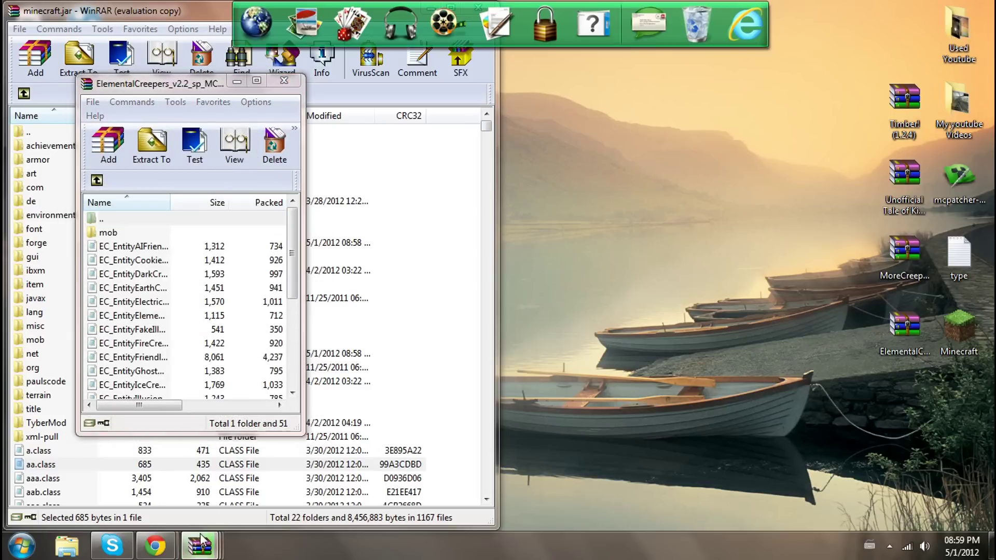
mouse_move(199, 545)
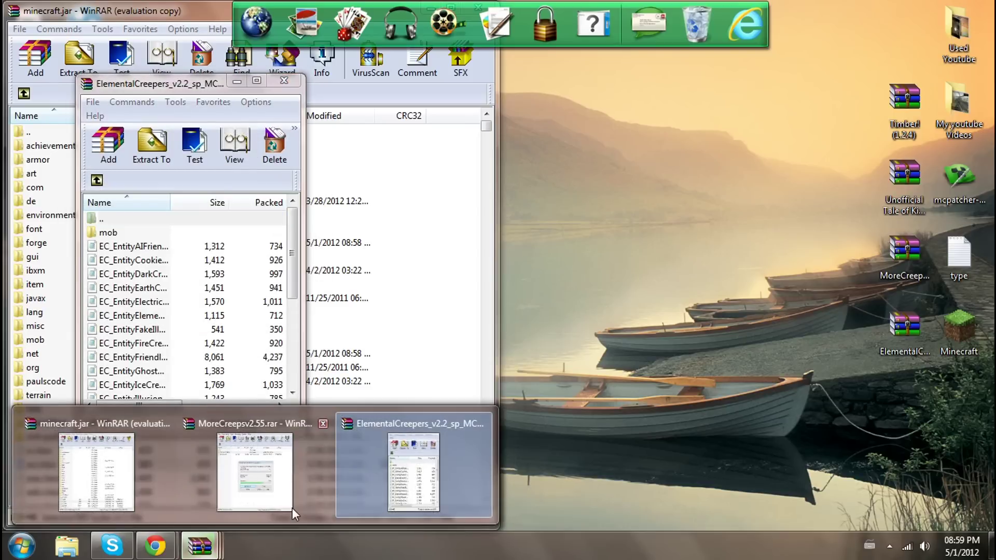
left_click(439, 297)
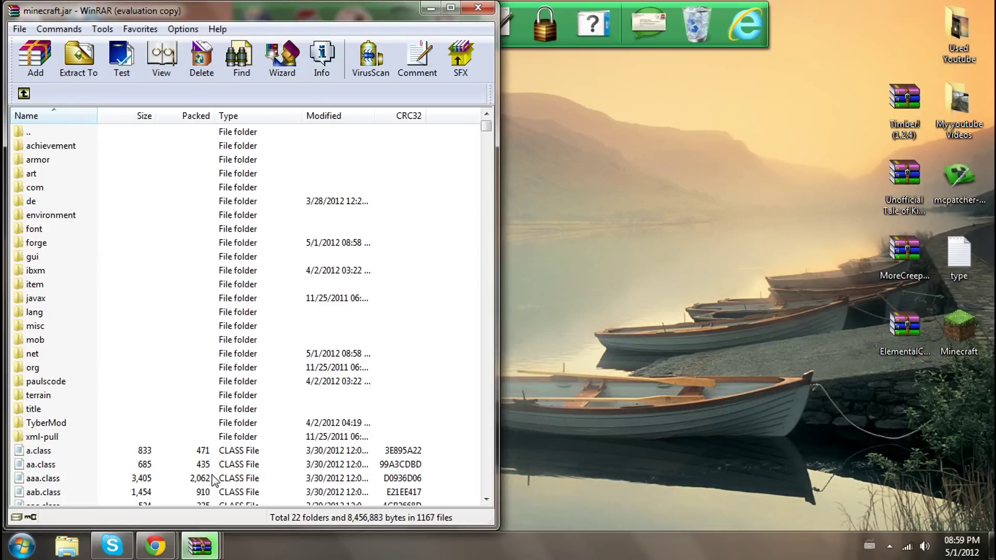
left_click(262, 391)
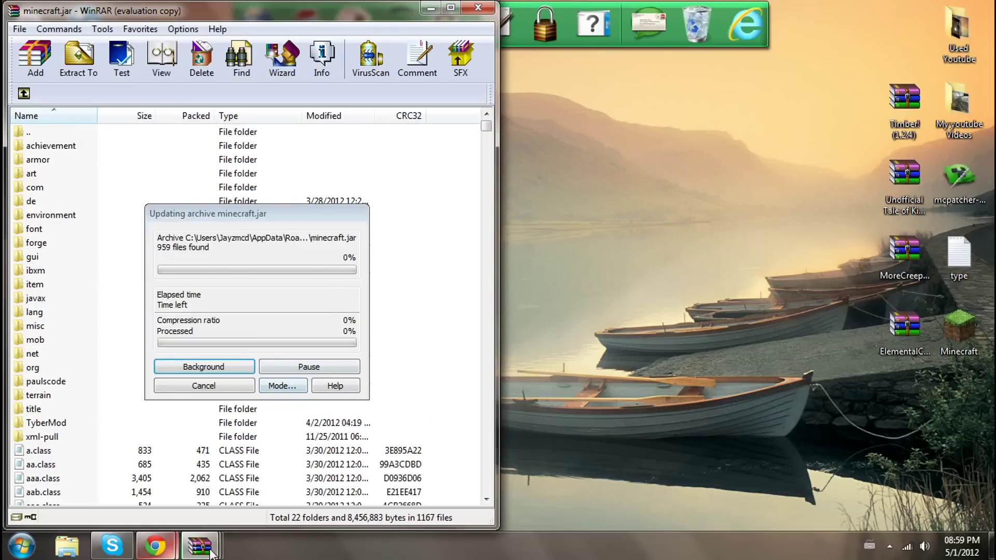
- Bring the ElementalCreepers_v2.2_sp_MC1.2.5 archive window forward and dock it beside minecraft.jar
mouse_move(211, 552)
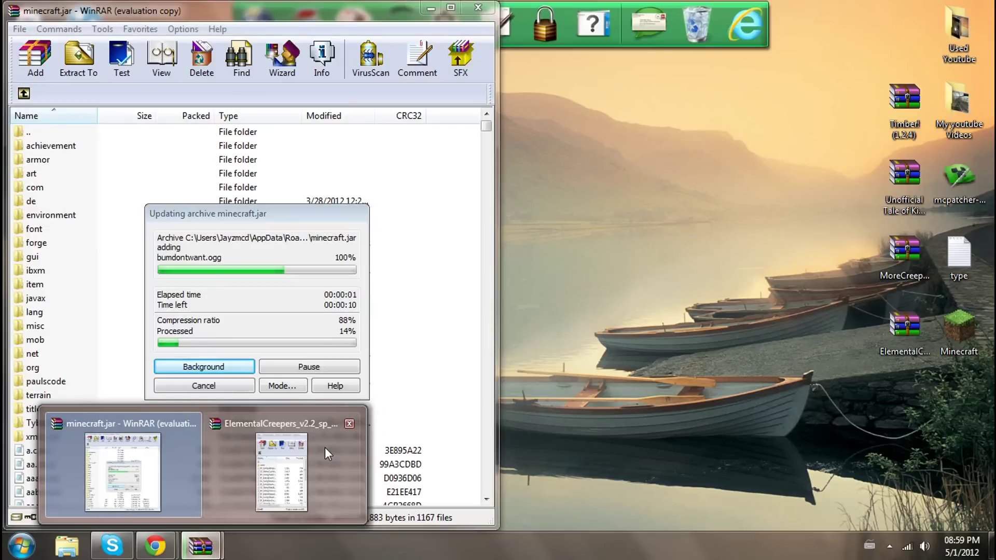
left_click(321, 452)
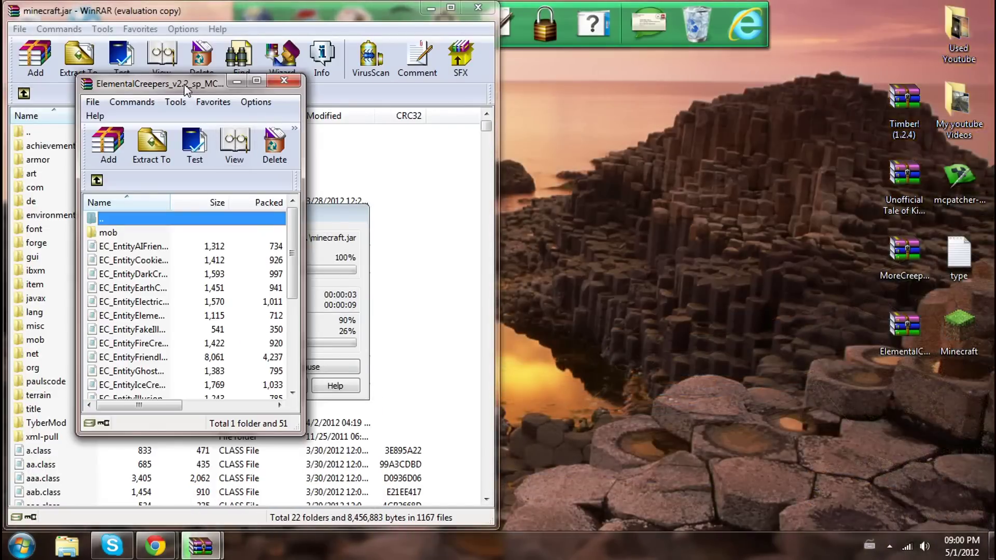
left_click_drag(186, 87, 994, 83)
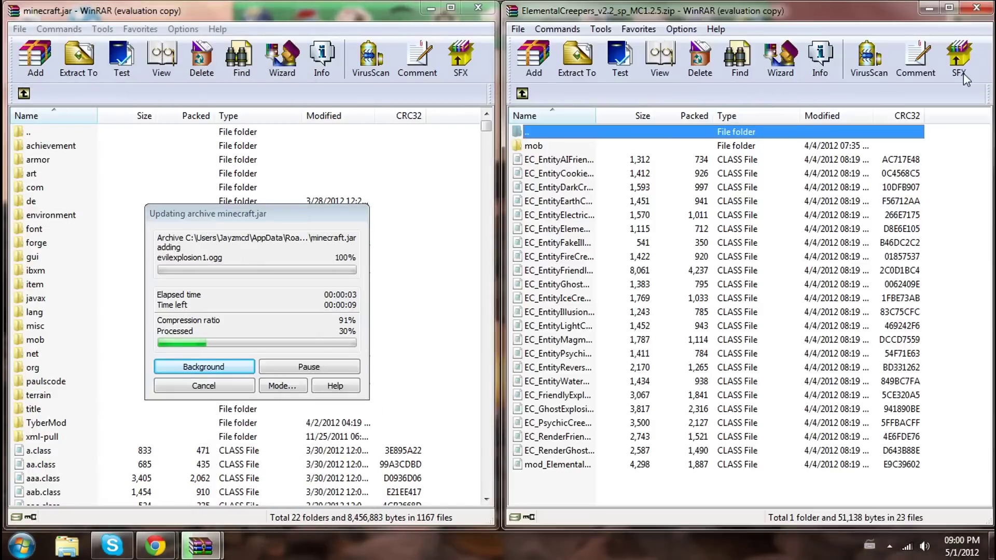
- Add the mob folder and all class files of the ElementalCreepers archive to minecraft.jar, and close both archives
left_click_drag(958, 140, 752, 534)
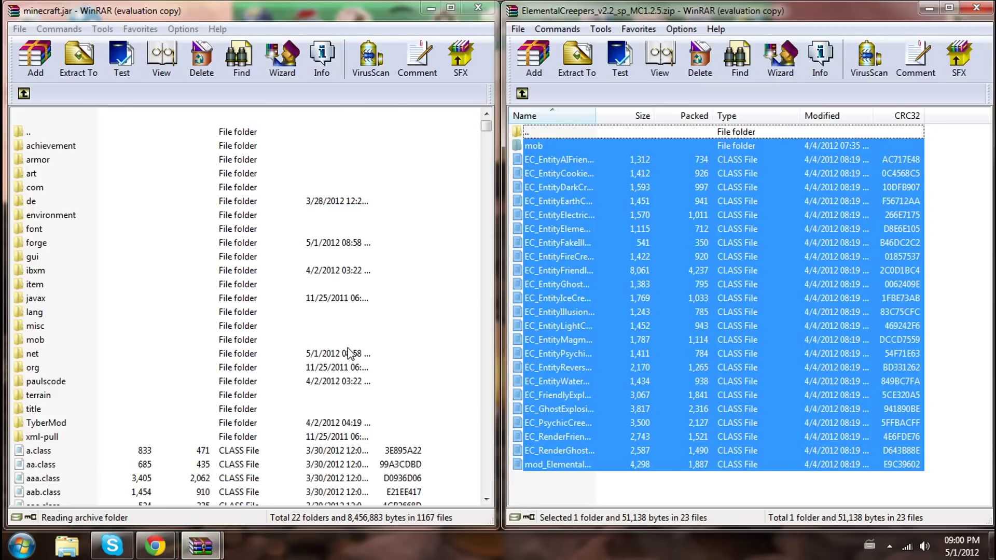
left_click_drag(616, 319, 664, 326)
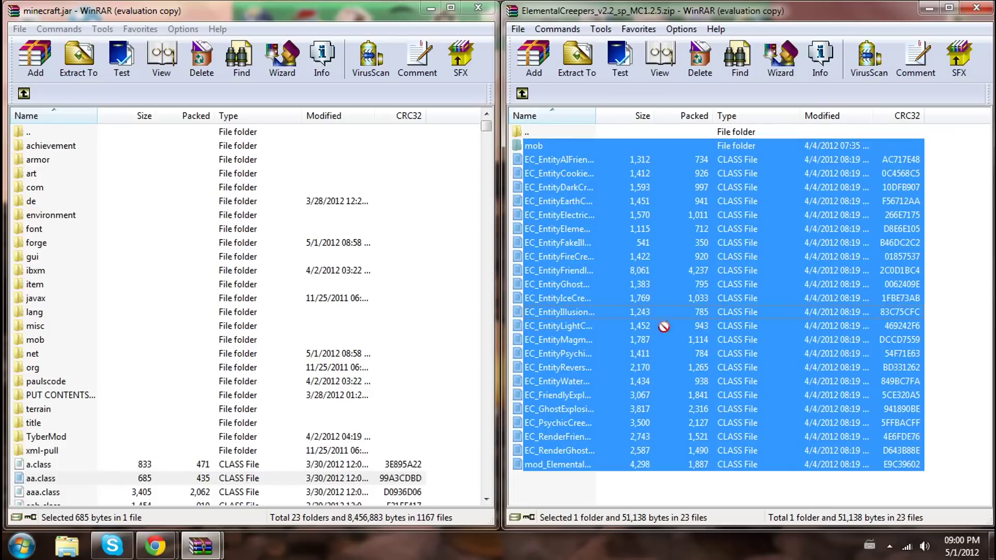
left_click_drag(338, 497, 339, 497)
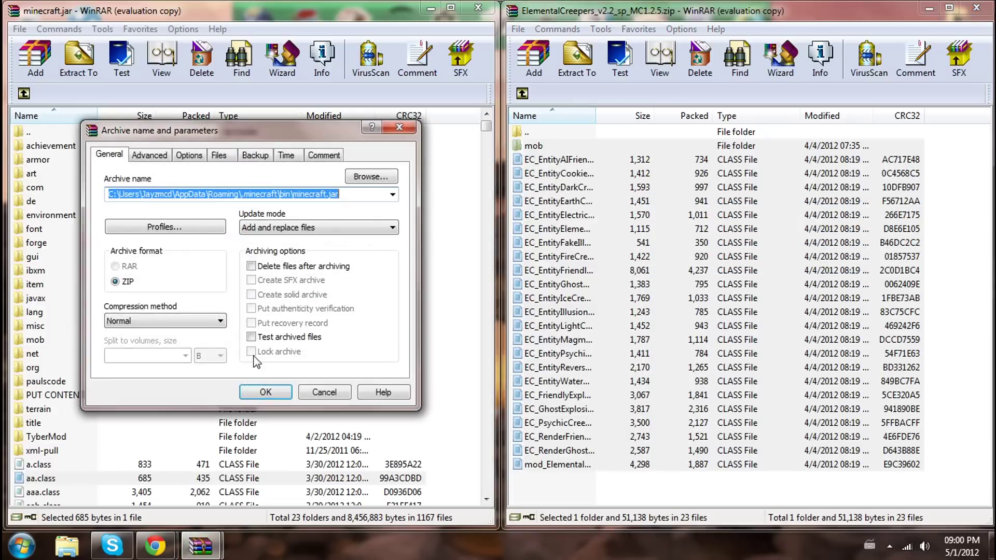
left_click(255, 391)
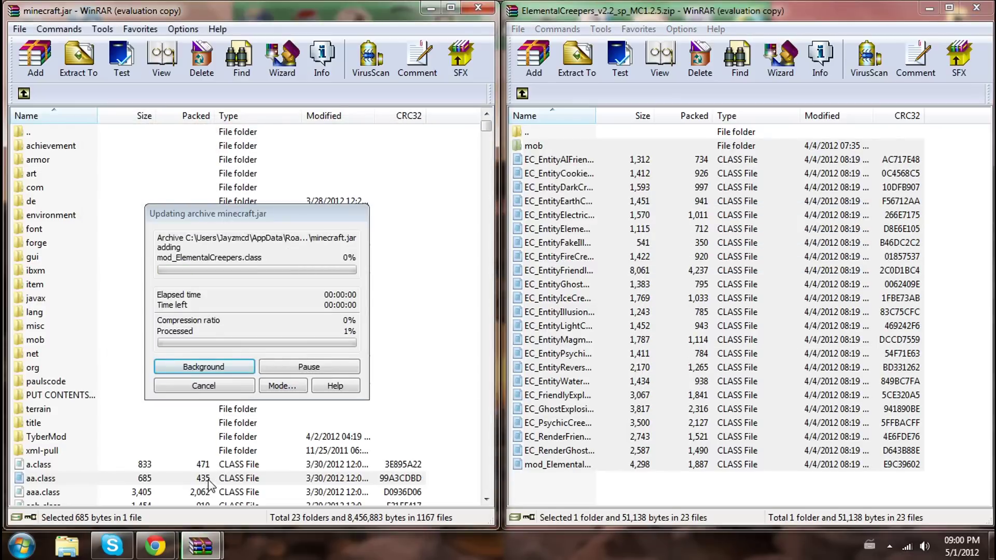
left_click(961, 361)
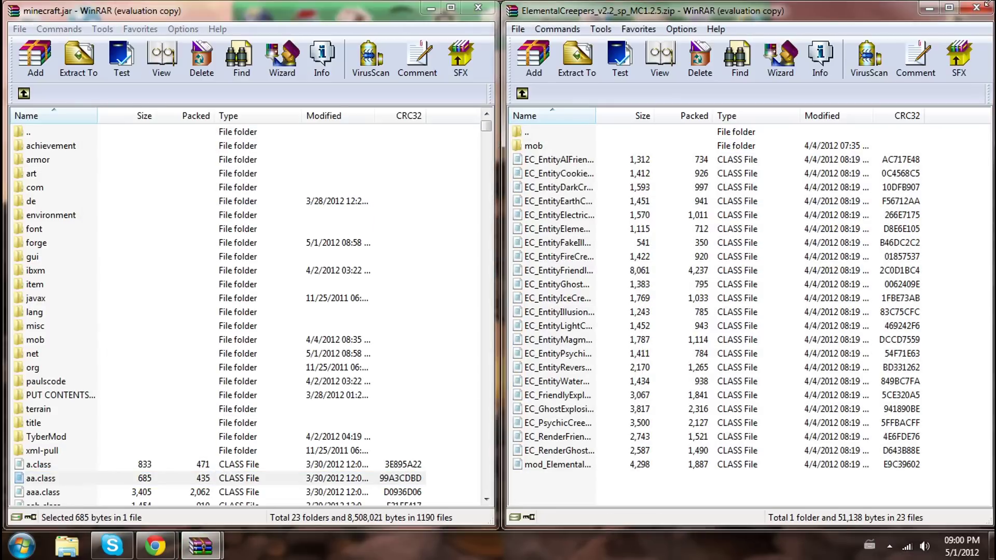
left_click(979, 10)
left_click(477, 8)
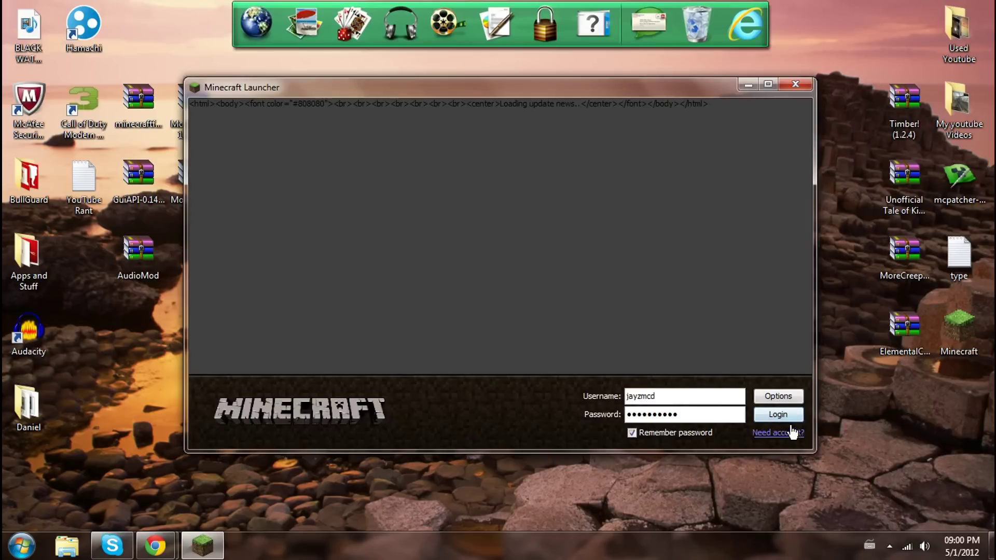
- Switch to the Minecraft Launcher, log in with the remembered account and start setting up a new singleplayer world
left_click(781, 417)
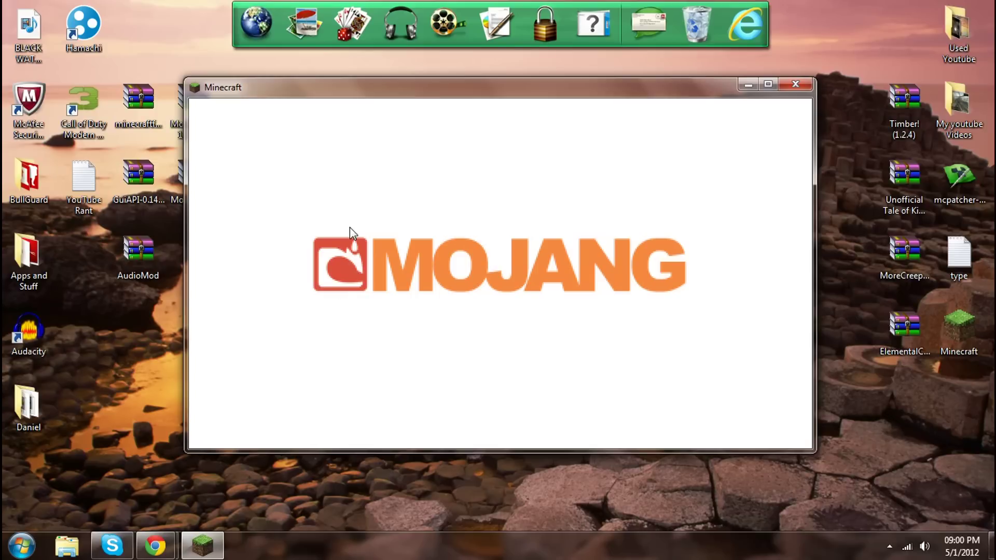
left_click_drag(354, 99, 278, 117)
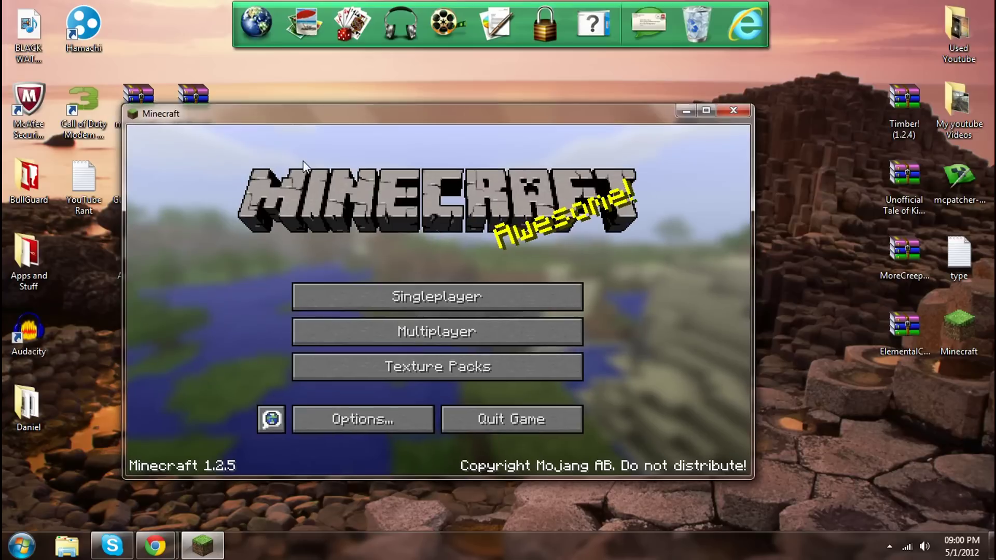
left_click(374, 302)
left_click(518, 413)
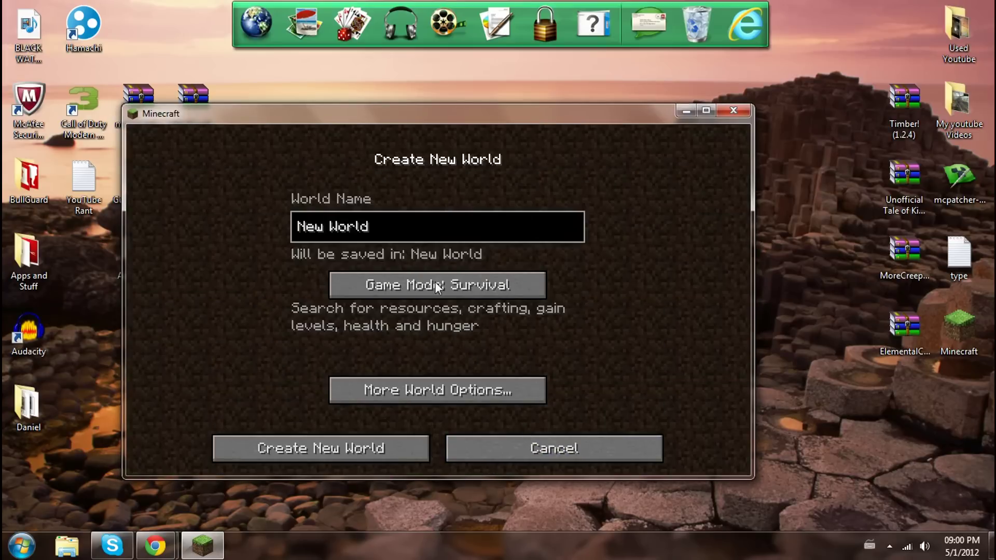
- Name the new world Mods Tests, create it in Survival mode and maximise the game window
key("BackSpace")
key("BackSpace")
key("BackSpace")
key("BackSpace")
key("BackSpace")
key("BackSpace")
key("BackSpace")
key("BackSpace")
key("BackSpace")
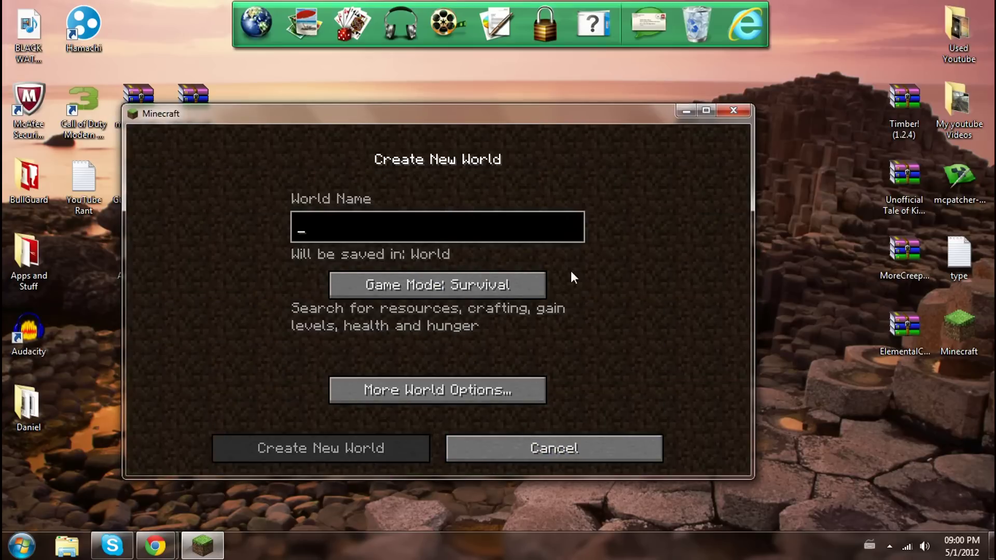
type("Mo")
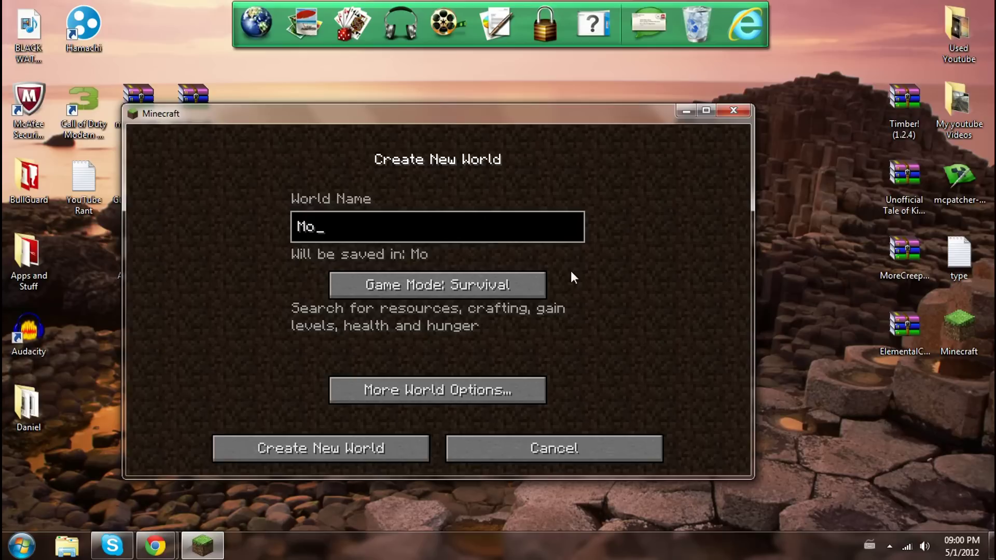
type("ds Tests")
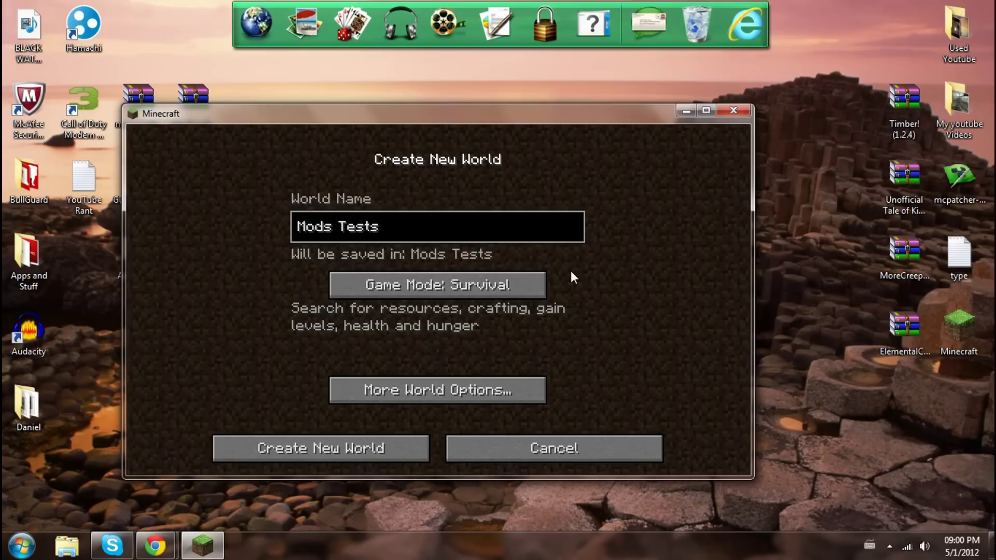
left_click(388, 442)
left_click(706, 111)
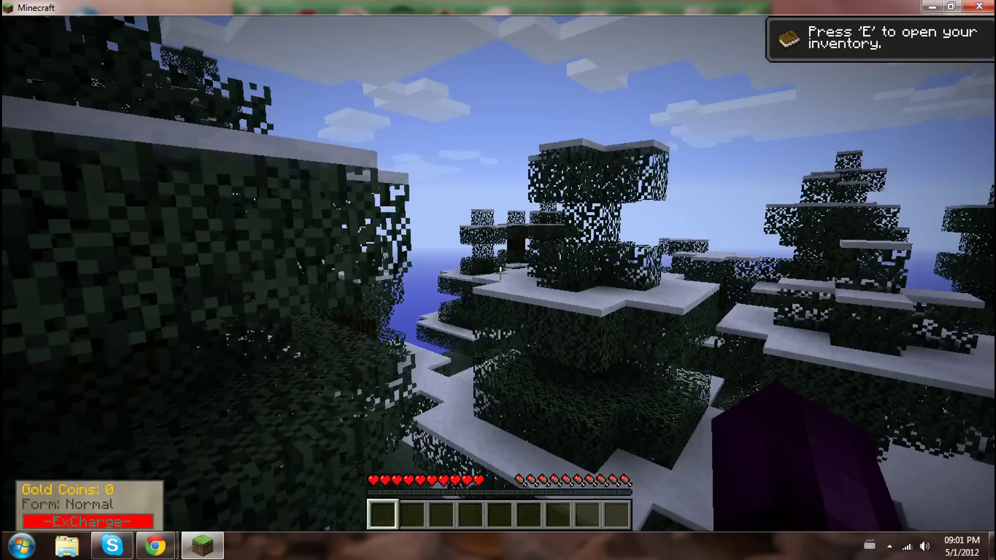
- Check the inventory, and walk along the gravel path to examine the stone walls, wooden house and surroundings of the new world
key("e")
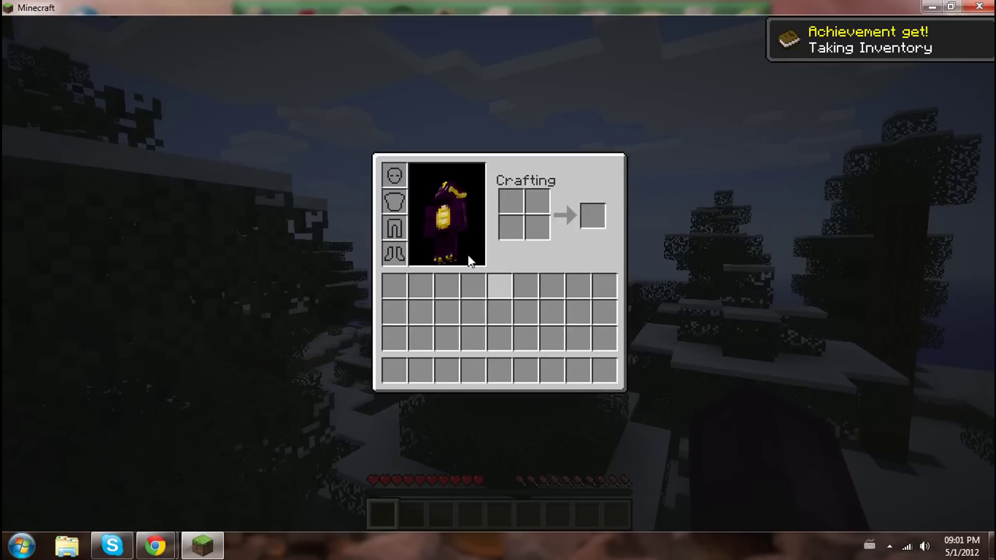
left_click(565, 289)
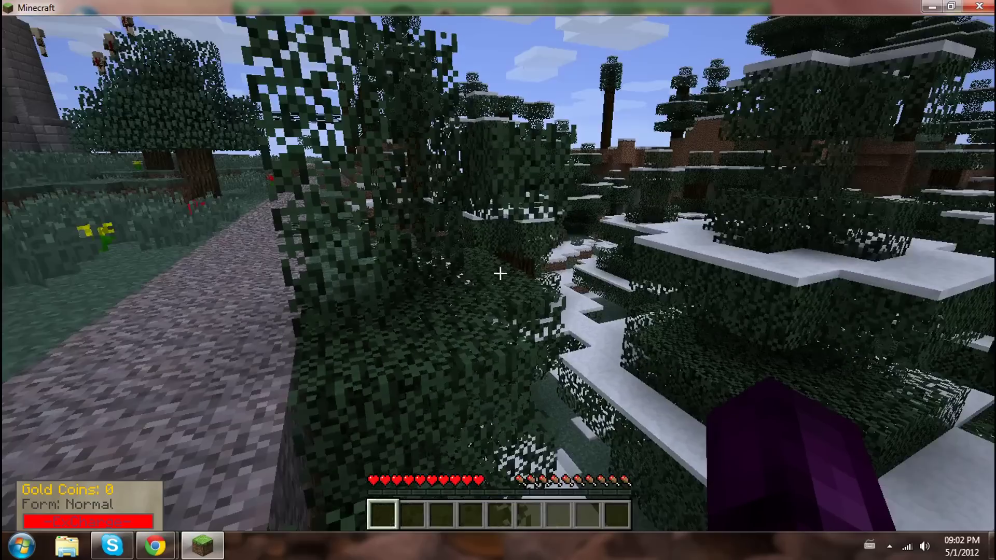
key("w")
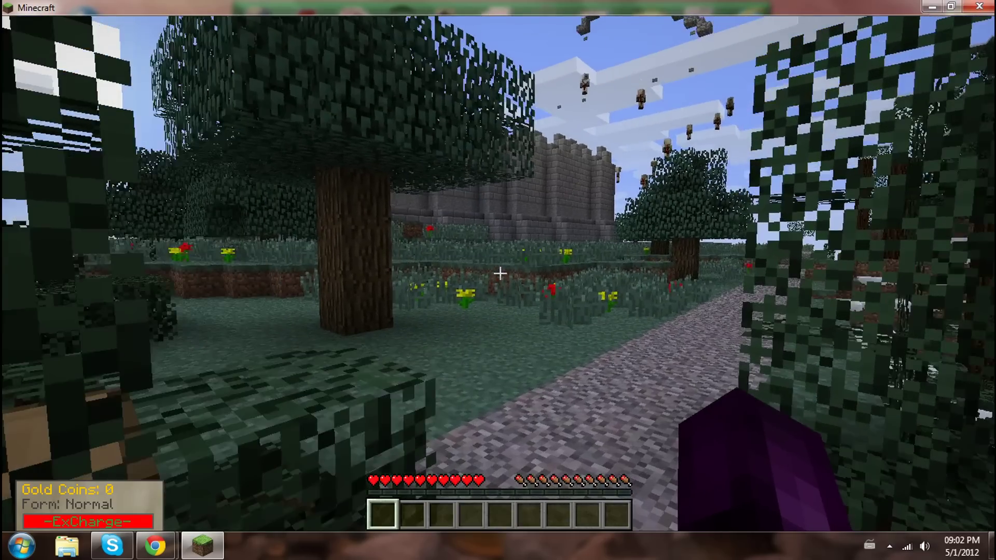
key("w")
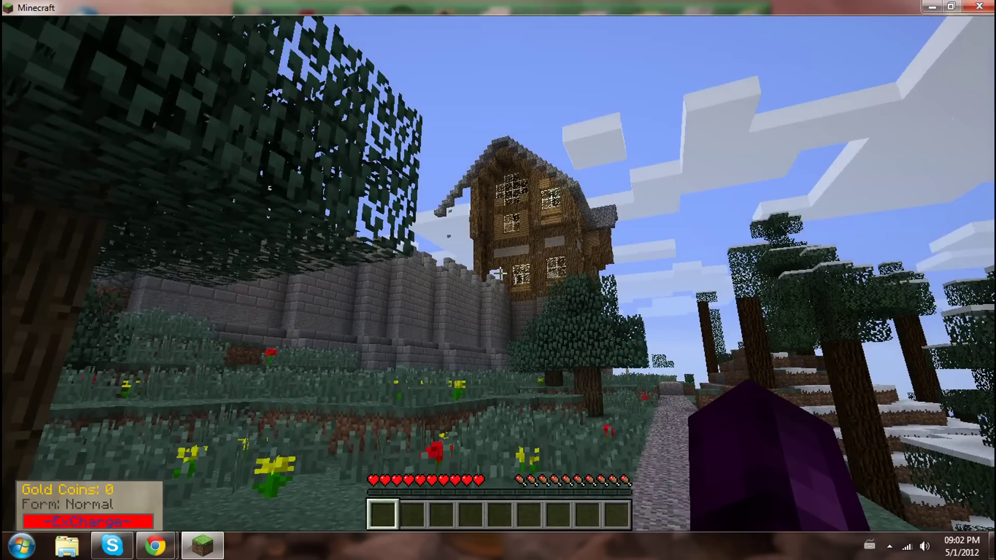
key("w")
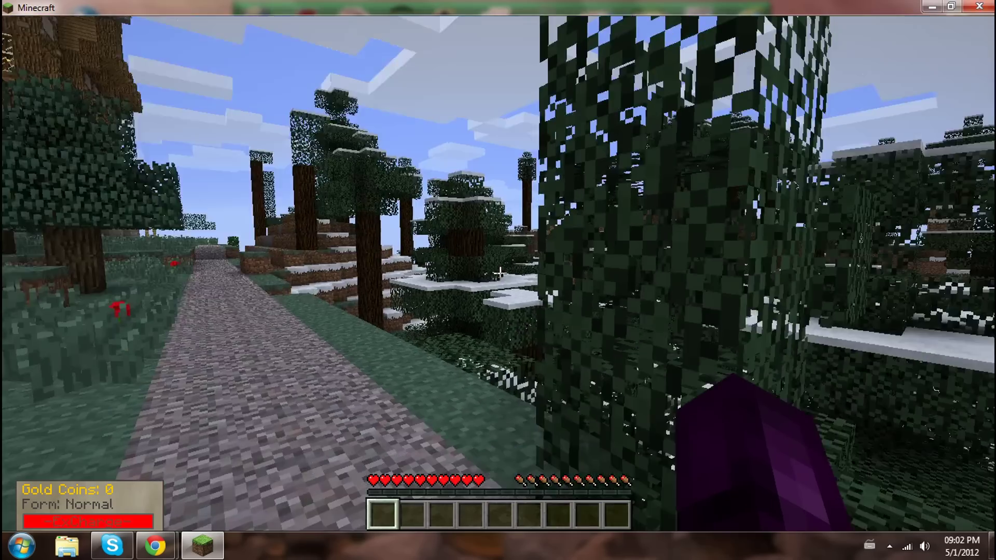
key("w")
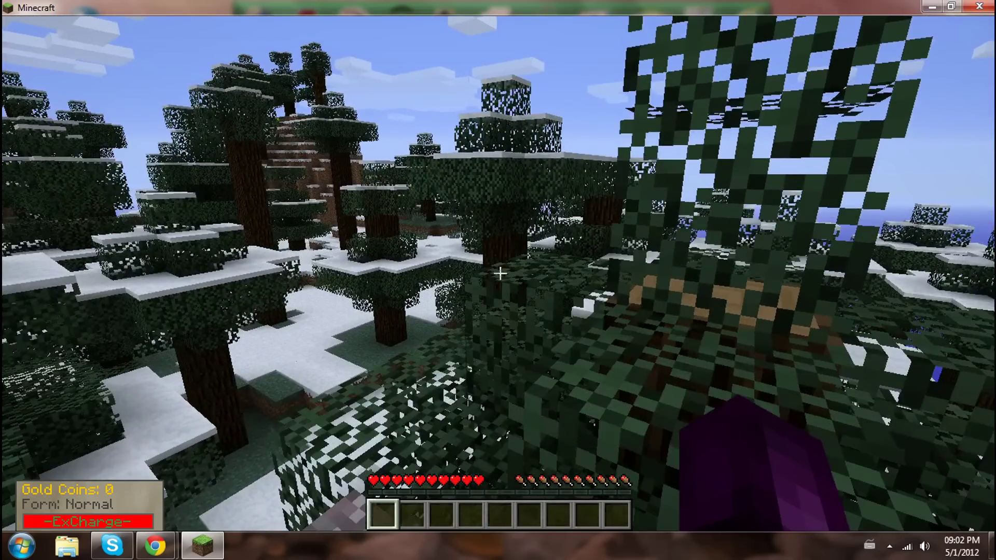
key("w")
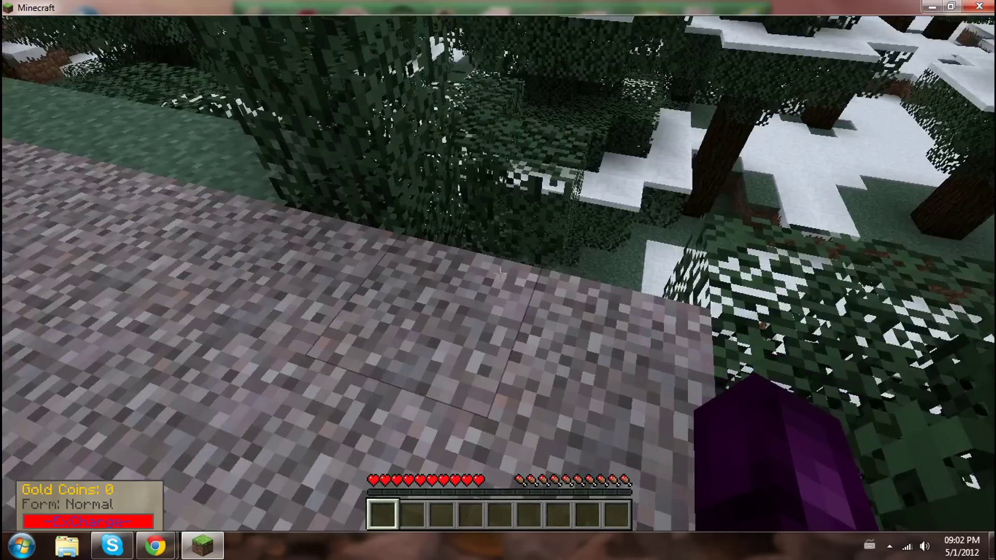
key("w")
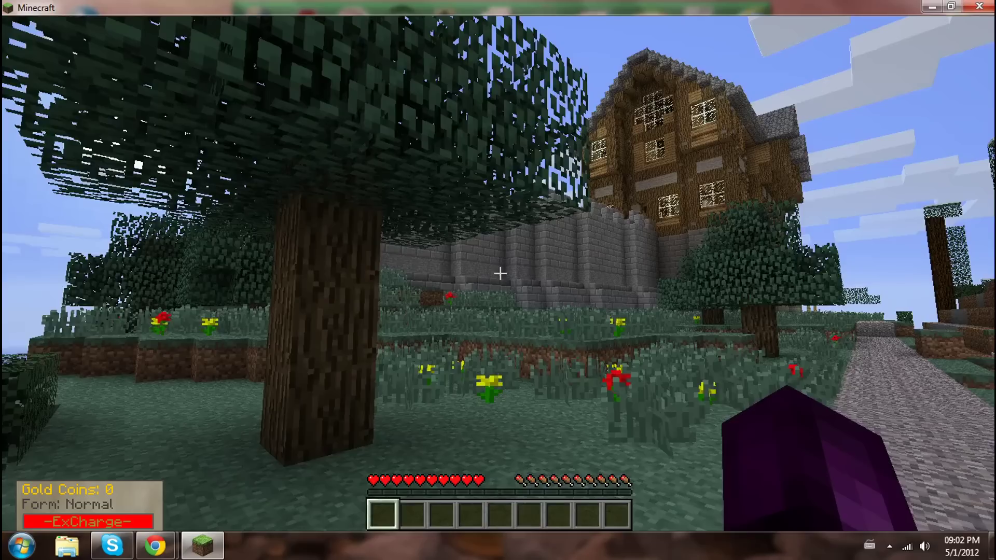
key("w")
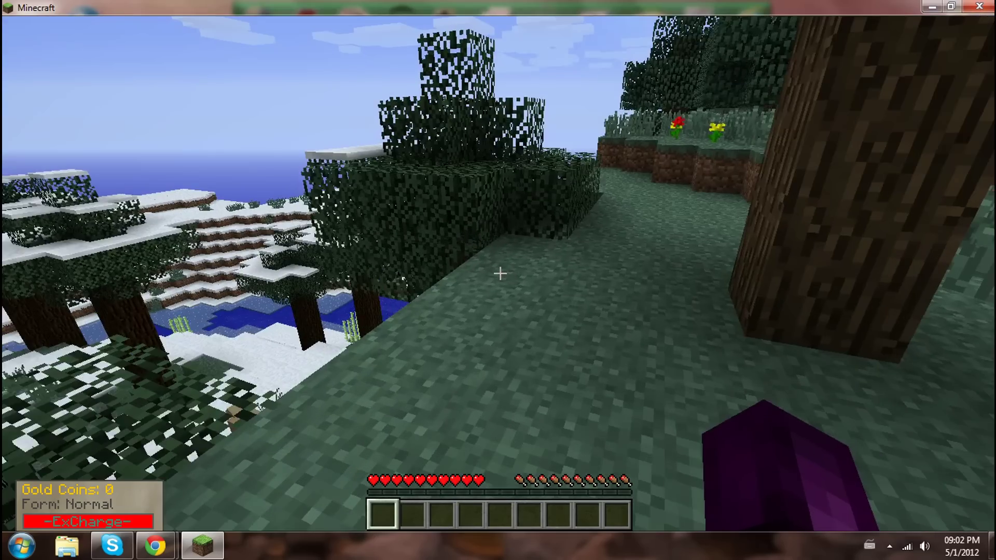
- Go down from the grassy ledge into the snowy forest, approach the deer and strike it
key("w")
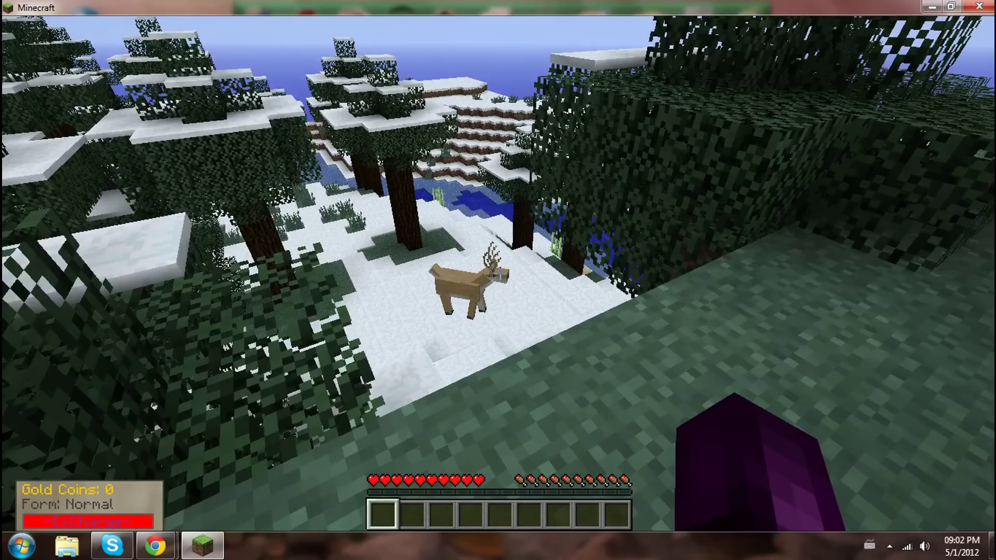
key("w")
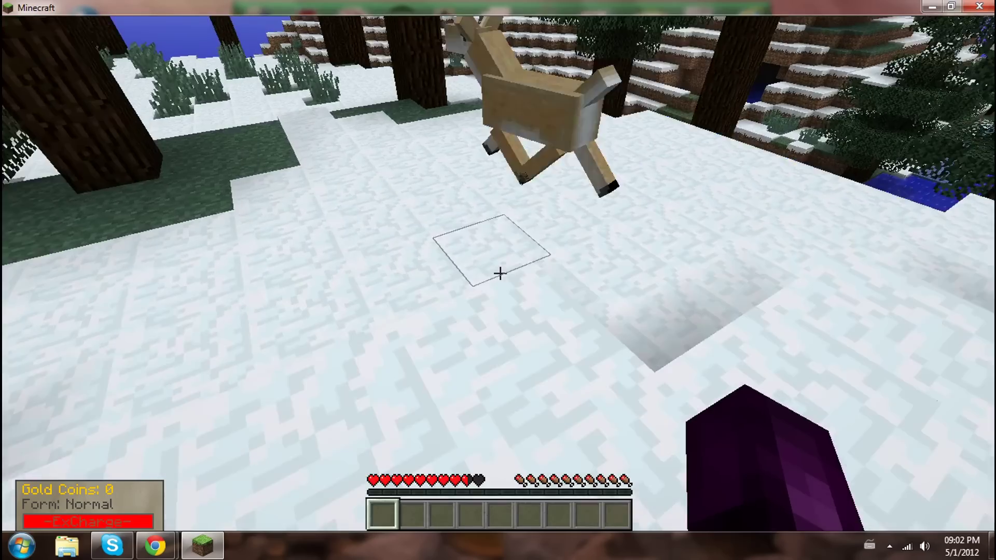
key("w")
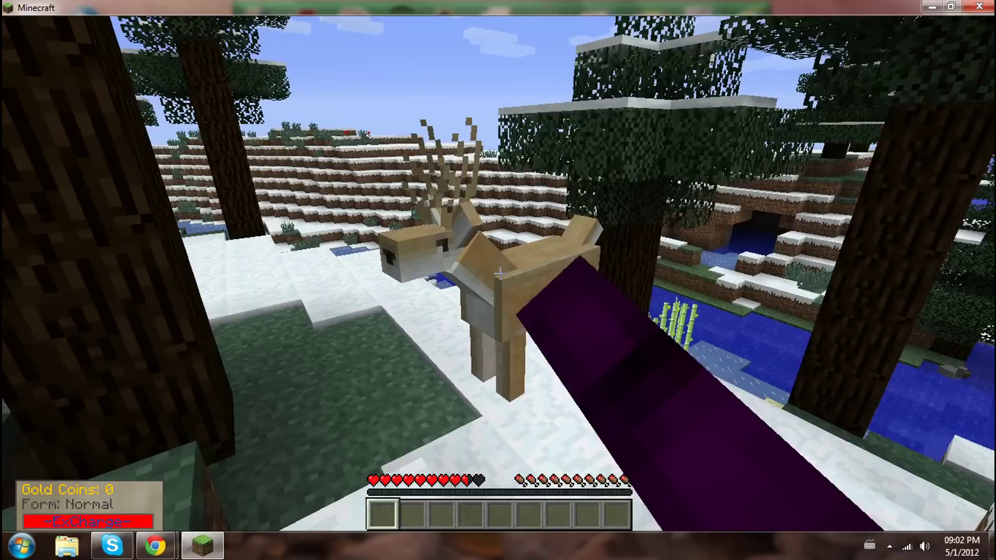
left_click(500, 273)
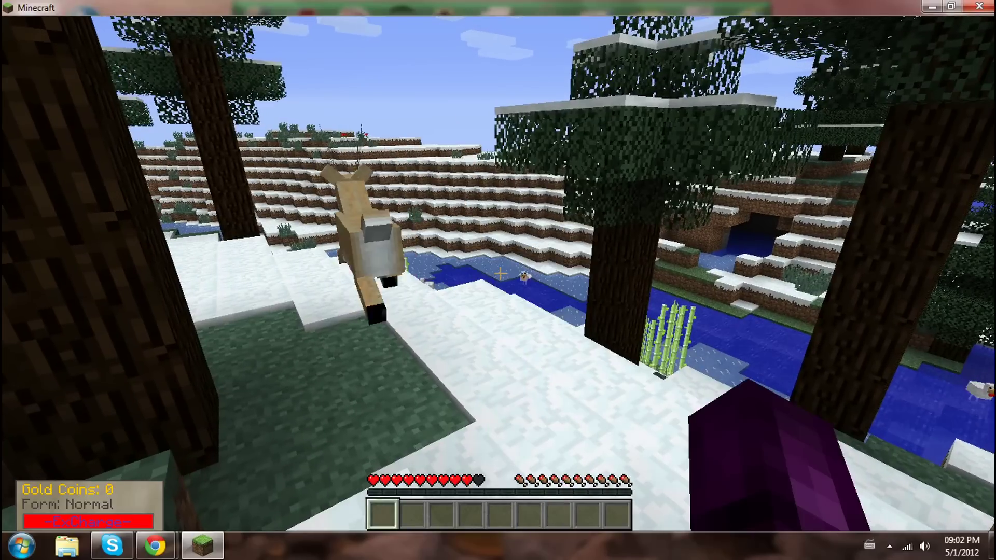
- Chase the fleeing deer between the trees above the frozen river and attack it again
key("w")
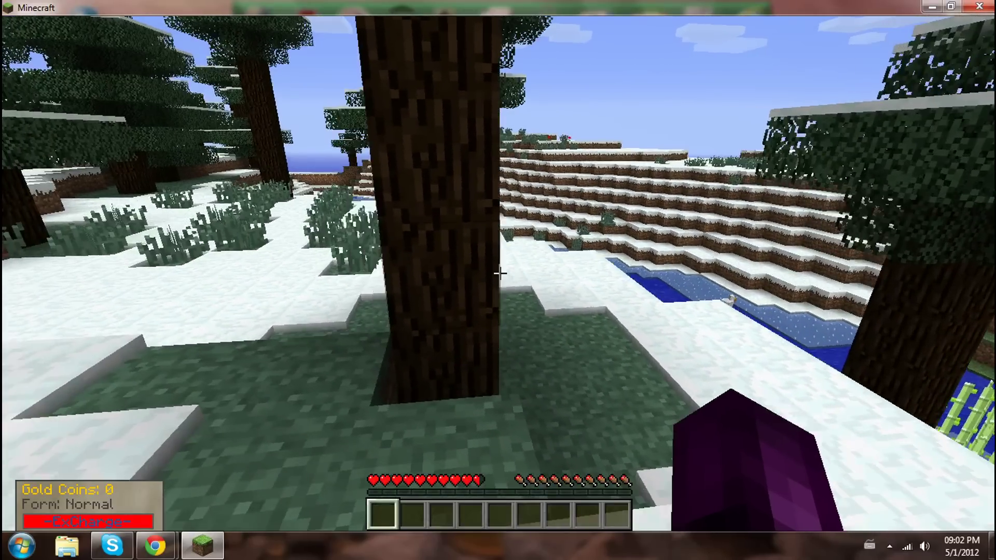
key("w")
key("w")
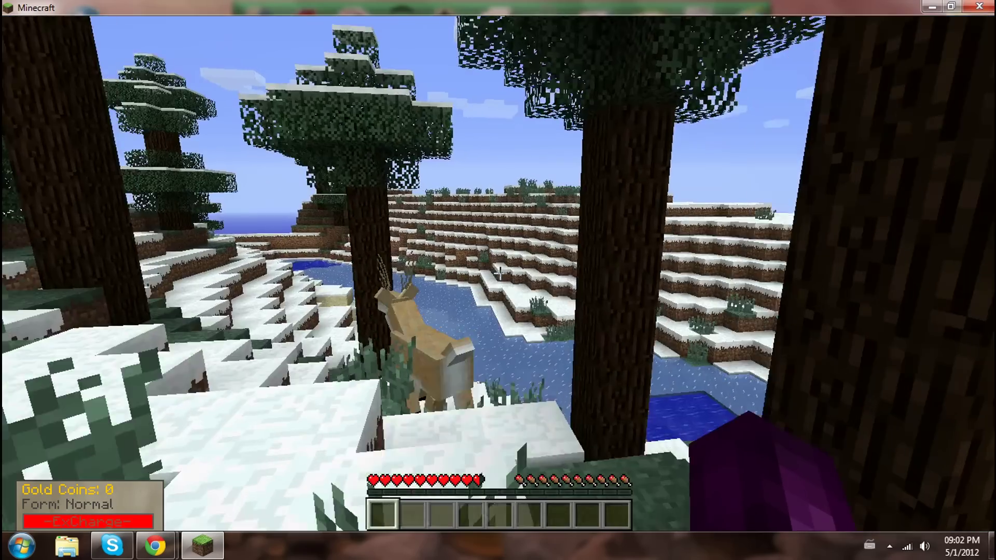
key("w")
left_click(500, 273)
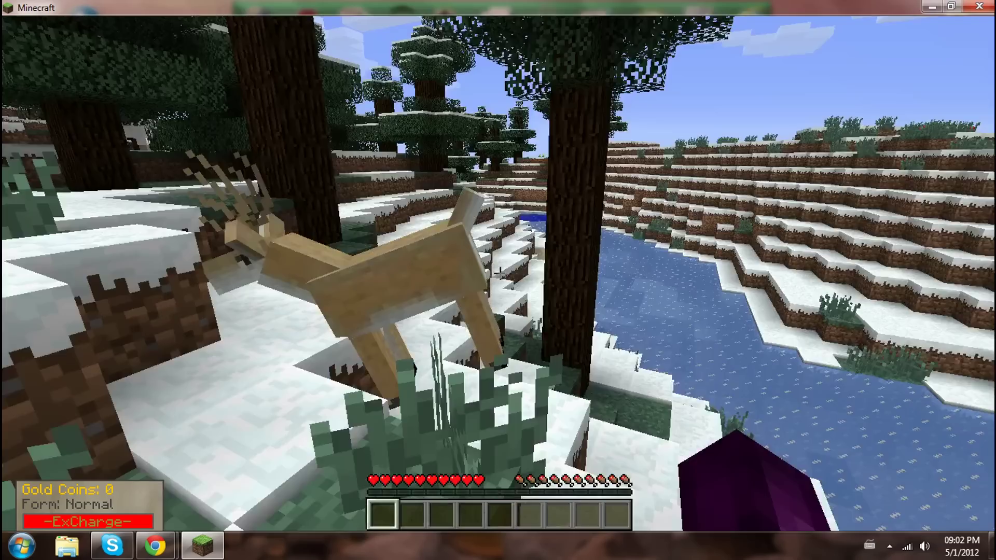
left_click(500, 273)
left_click(500, 274)
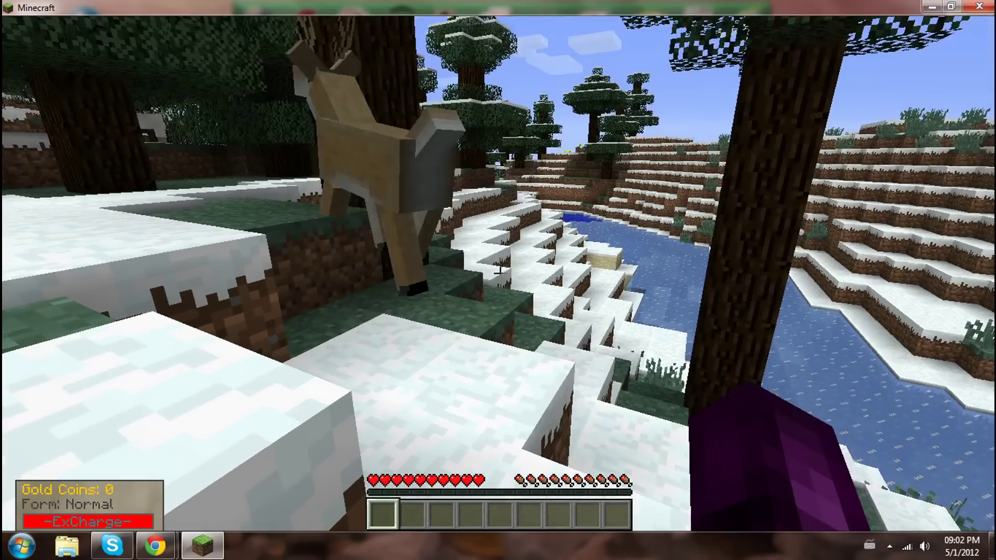
- Walk on along the snowy terraces beside the river and view the Excalibur form and aura options
key("w")
key("w")
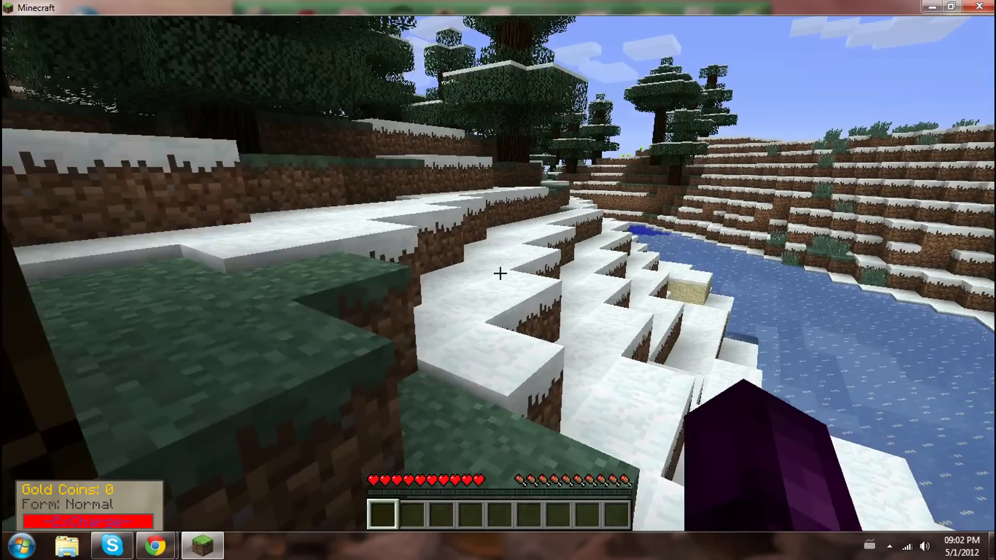
key("w")
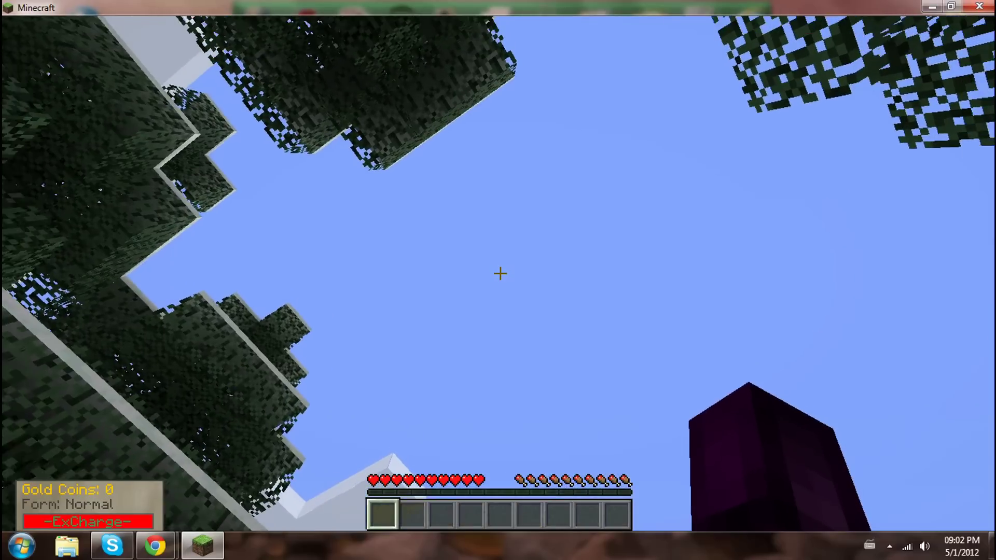
key("w")
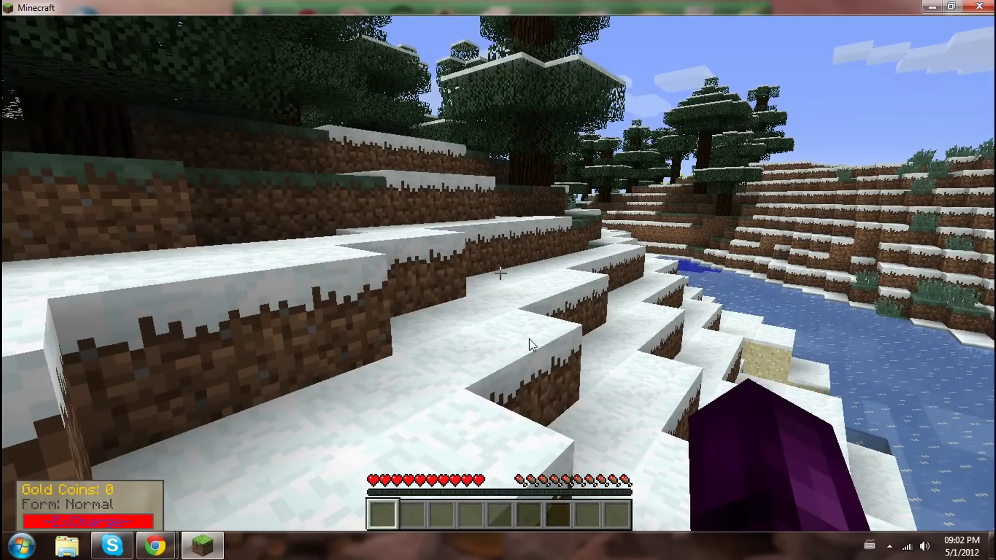
key("x")
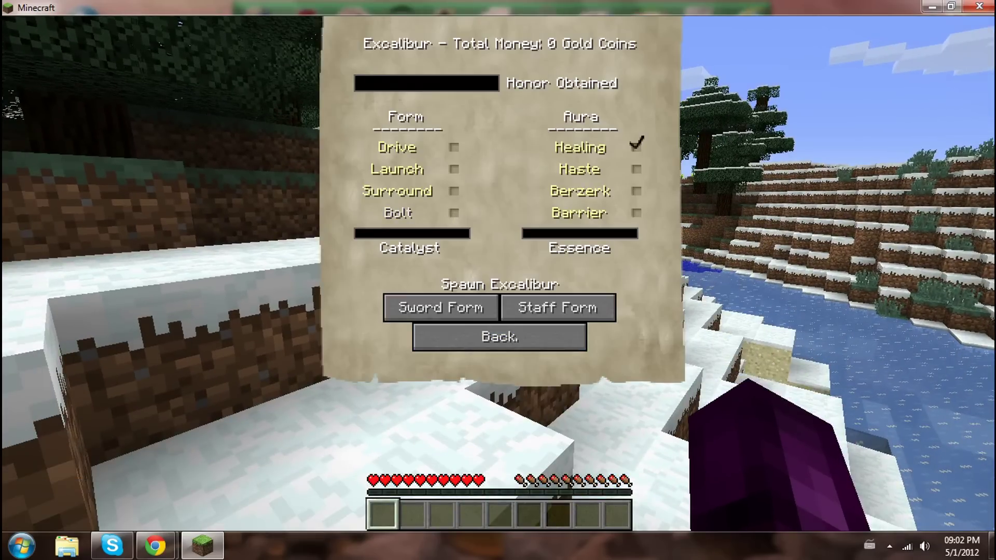
left_click(474, 332)
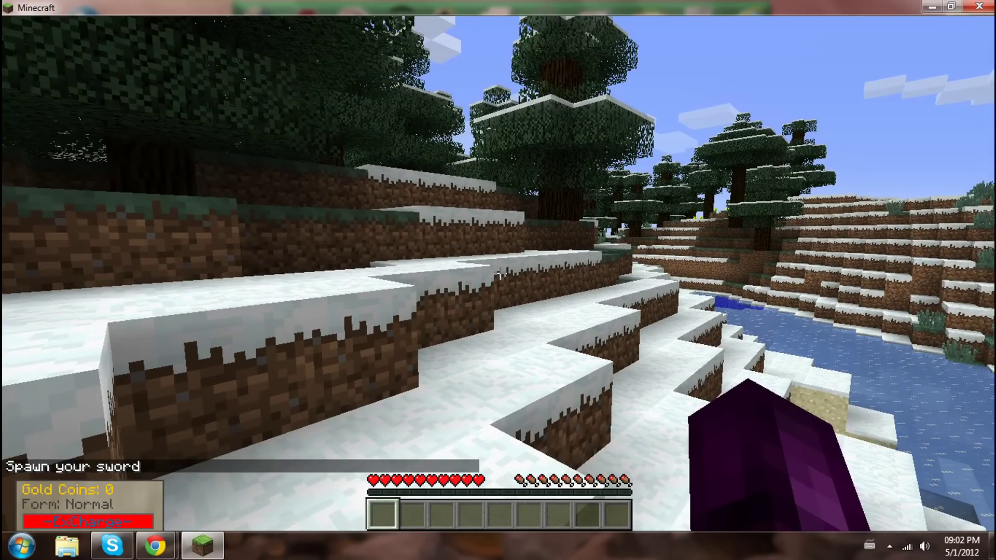
- Spawn Excalibur in Sword Form with the Berzerk aura and try the sword on the snow ahead
key("w")
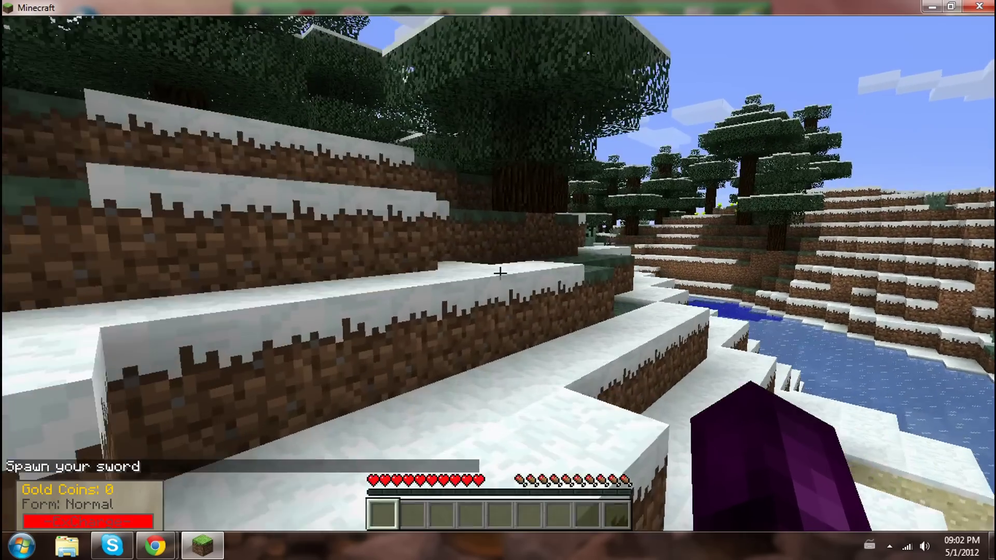
key("w")
key("x")
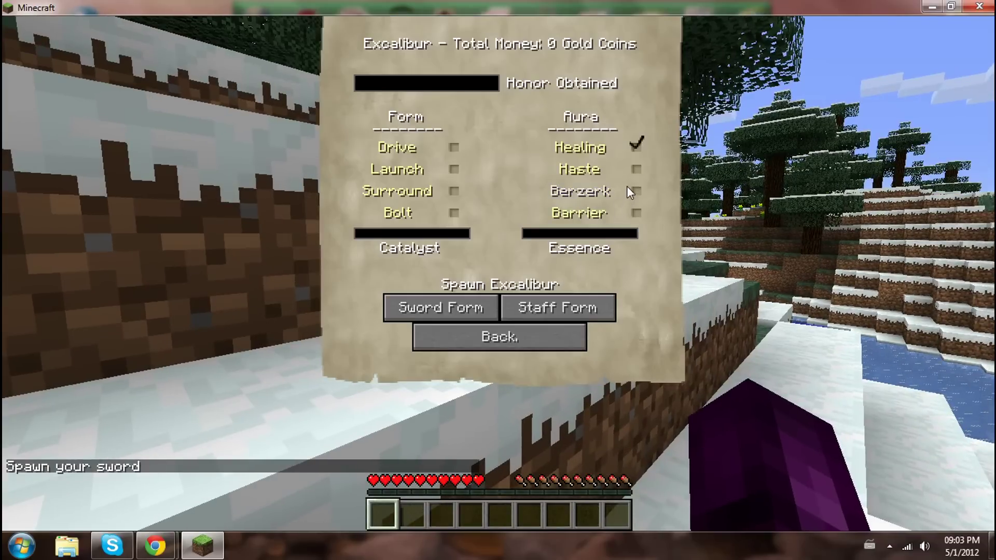
key("Escape")
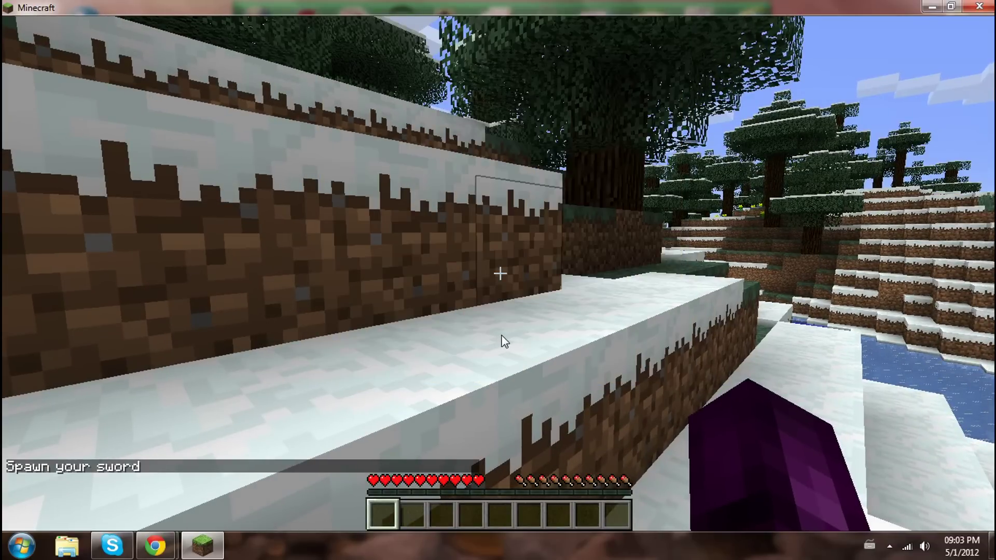
key("x")
left_click(453, 315)
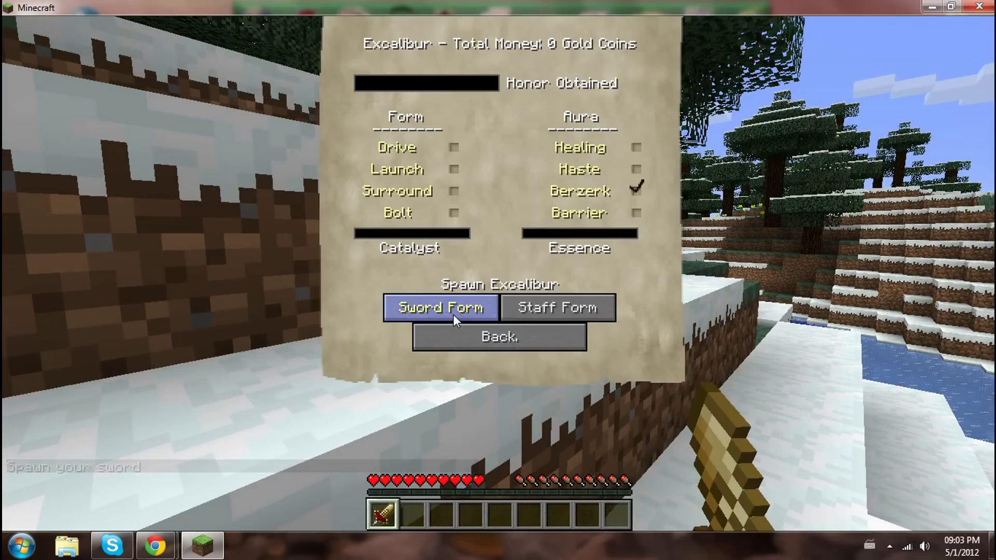
left_click(472, 343)
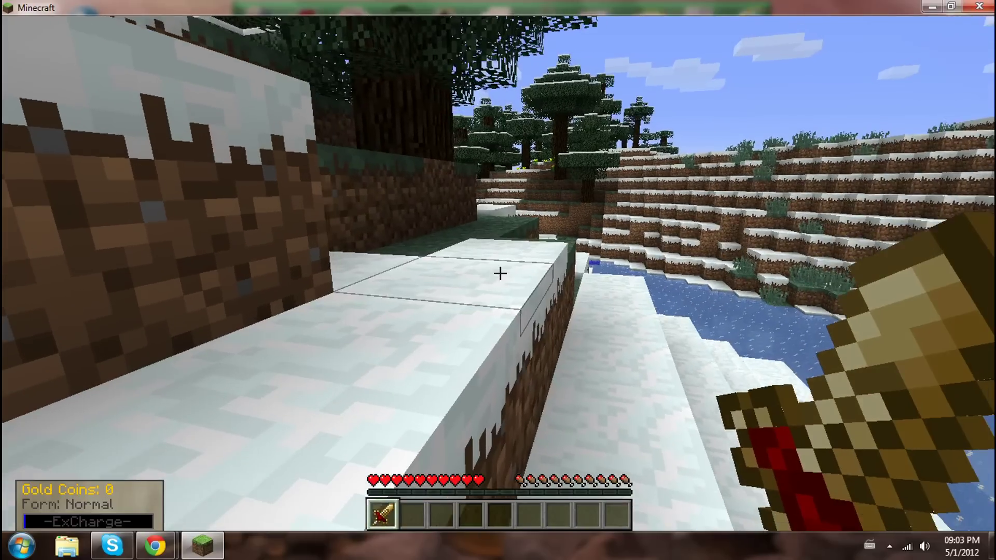
left_click(500, 273)
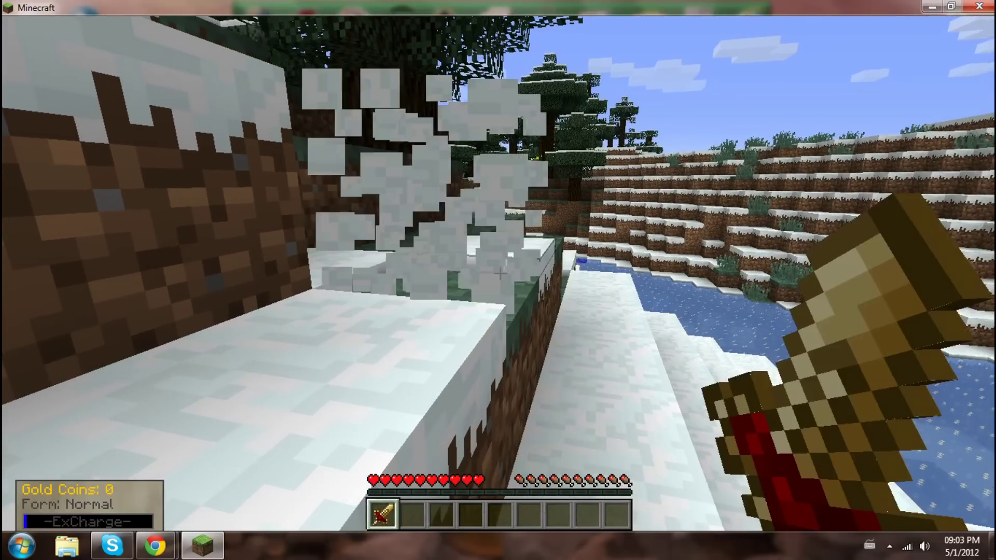